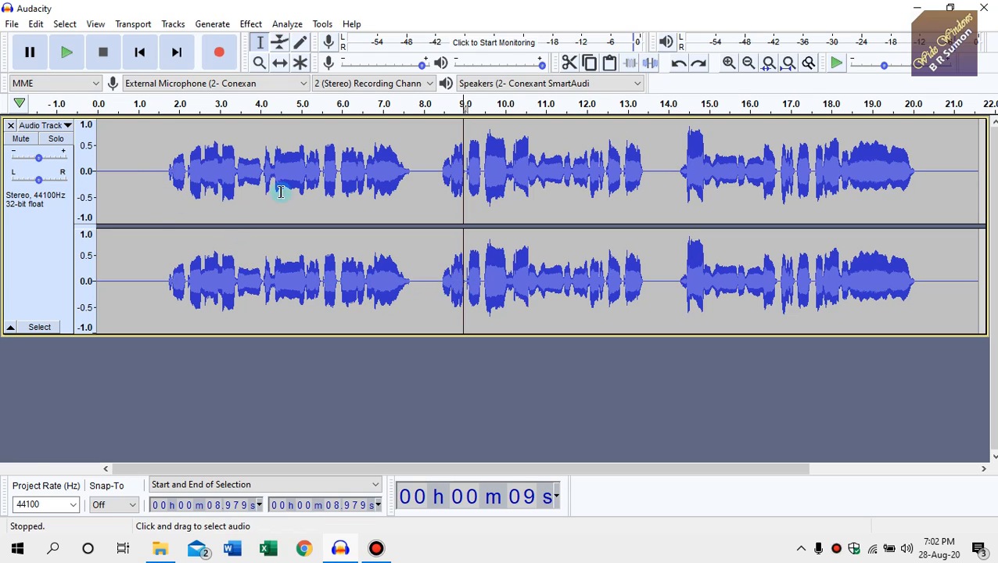
Play back the recording from about 1.5 s, just before the voice starts, and stop it.
left_click(160, 170)
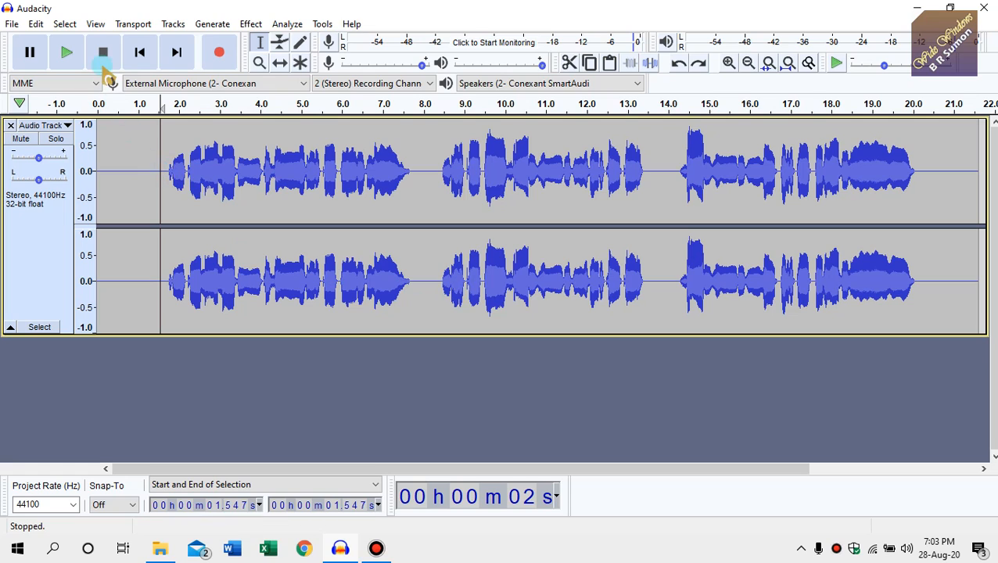
left_click(67, 52)
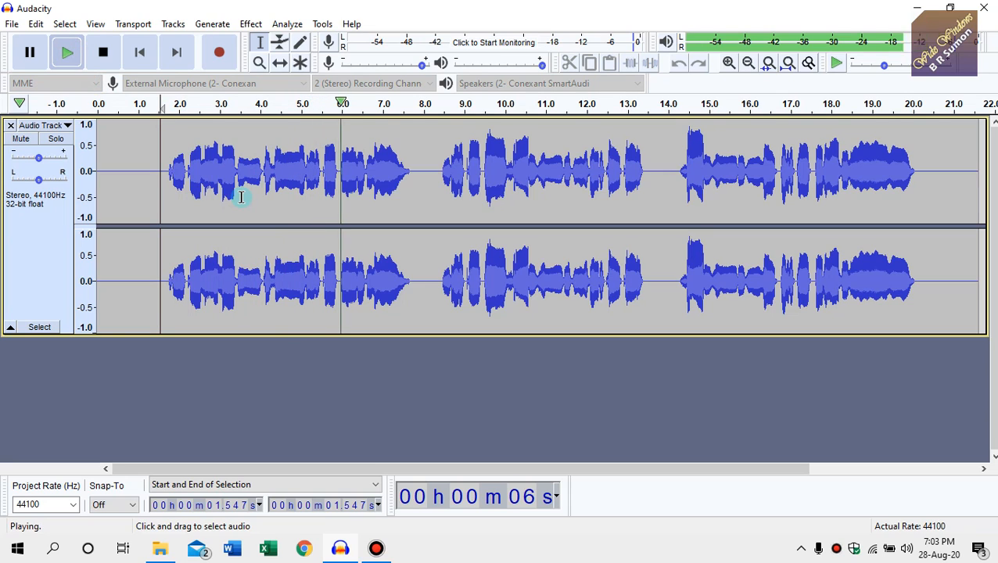
left_click(103, 52)
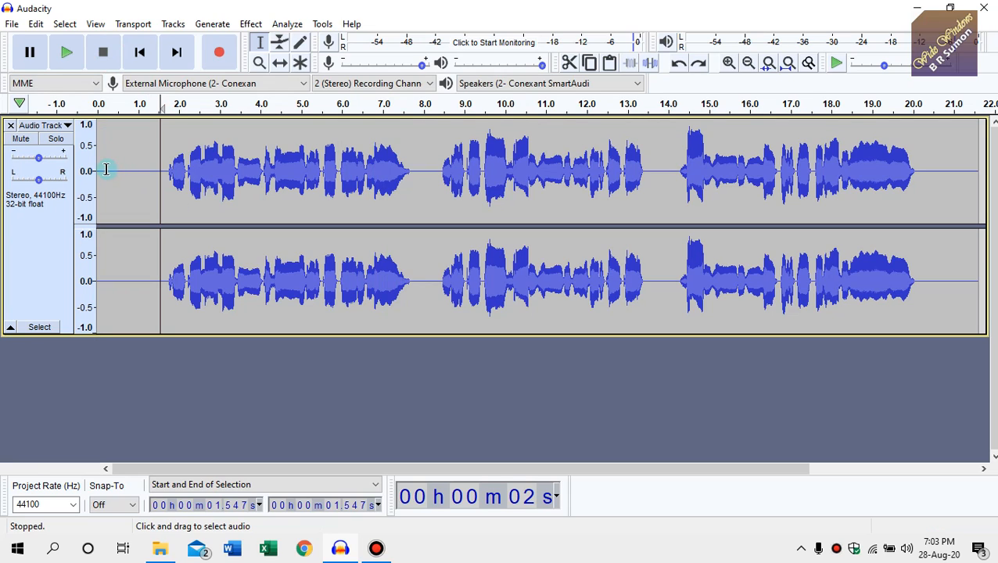
Delete the opening silence from about 0.23 to 1.48 s and the first pause from about 6.59 to 7.14 s.
left_click_drag(105, 169, 157, 170)
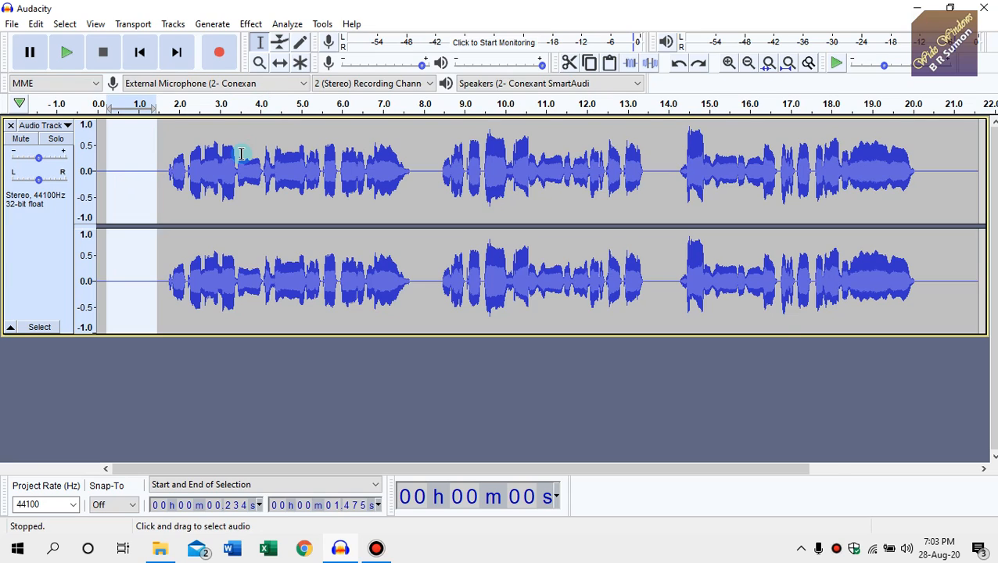
key("Delete")
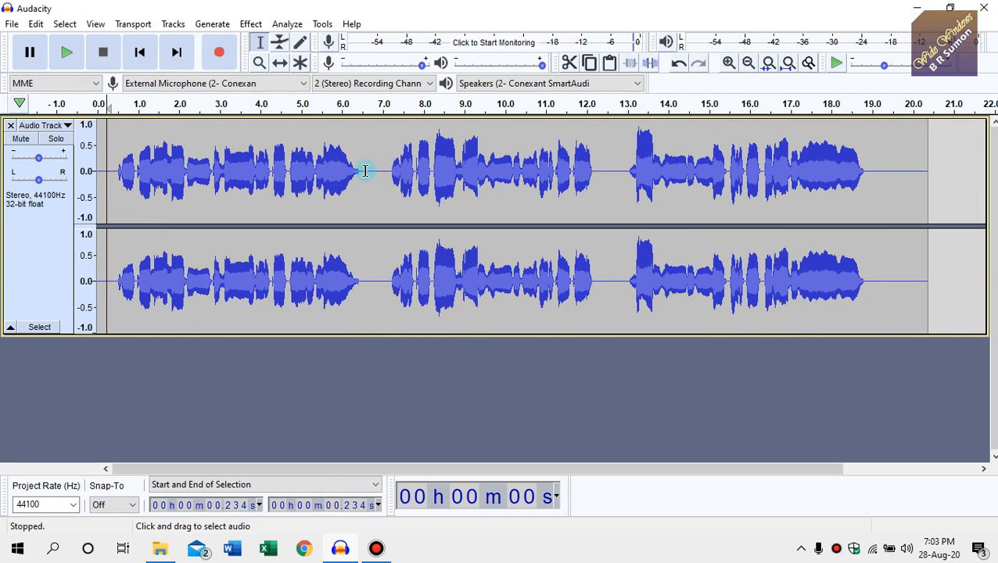
left_click_drag(364, 170, 385, 169)
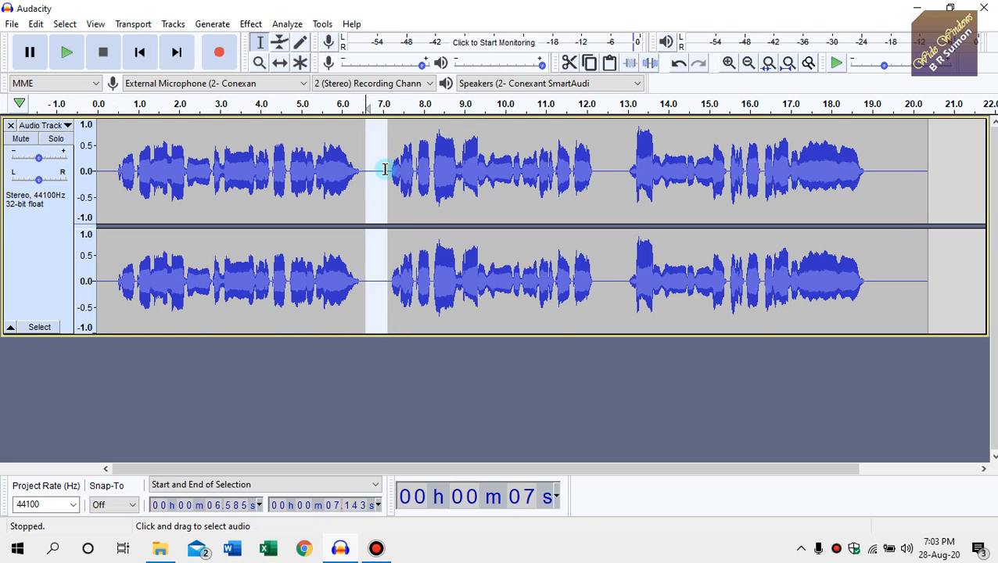
key("Delete")
Delete the second pause from about 11.79 to 12.40 s and the trailing silence after about 17.9 s, fitting the project to the window.
left_click_drag(578, 174, 602, 171)
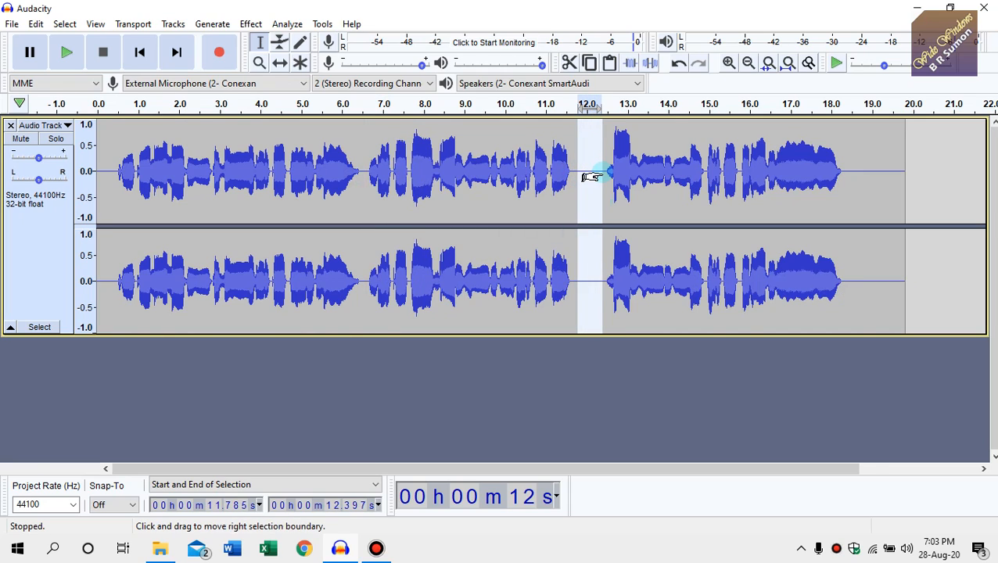
key("Delete")
left_click_drag(827, 173, 880, 168)
key("Delete")
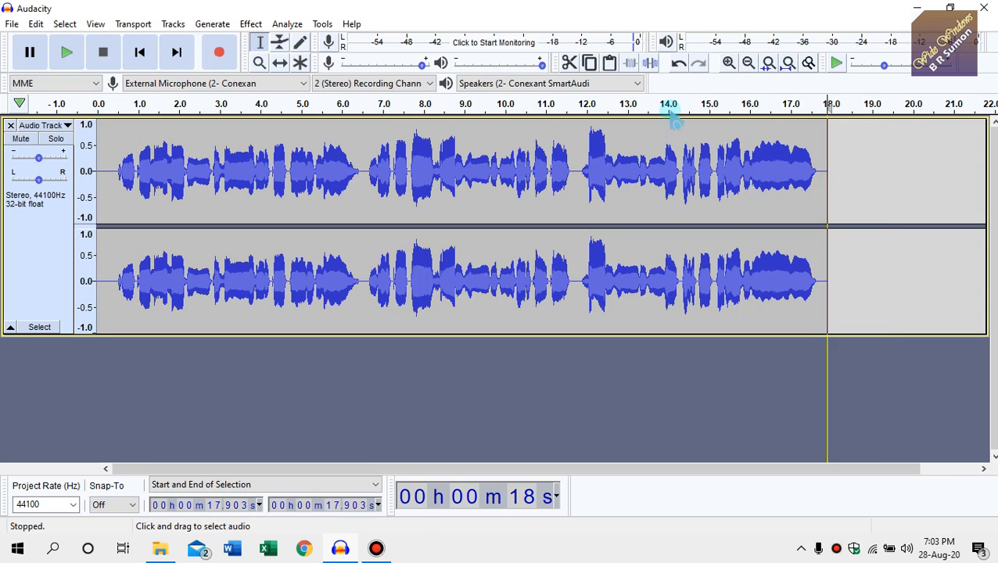
left_click(789, 64)
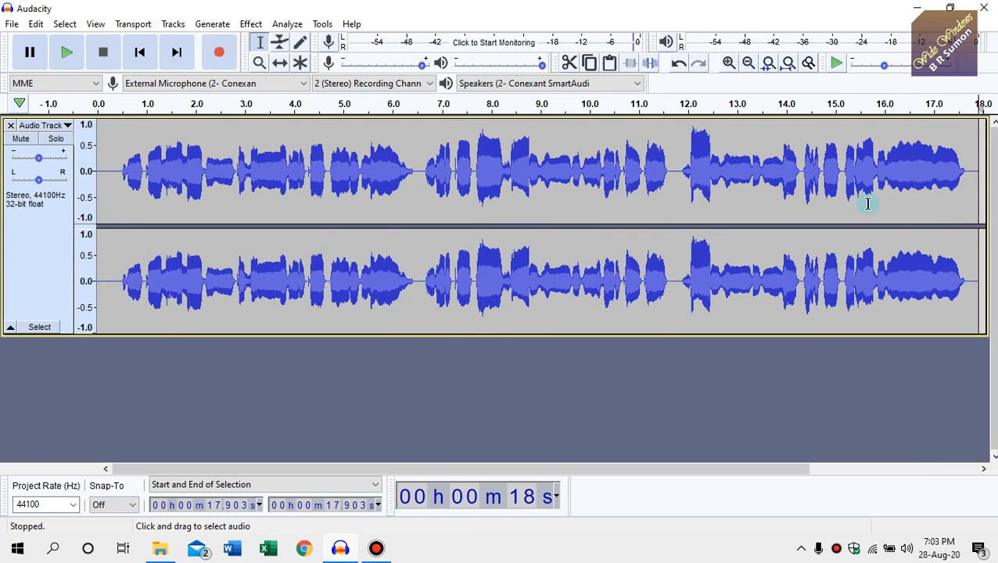
Apply the Compressor to the whole track with a -12 dB threshold, -45 dB noise floor and 2:1 ratio.
left_click(124, 203)
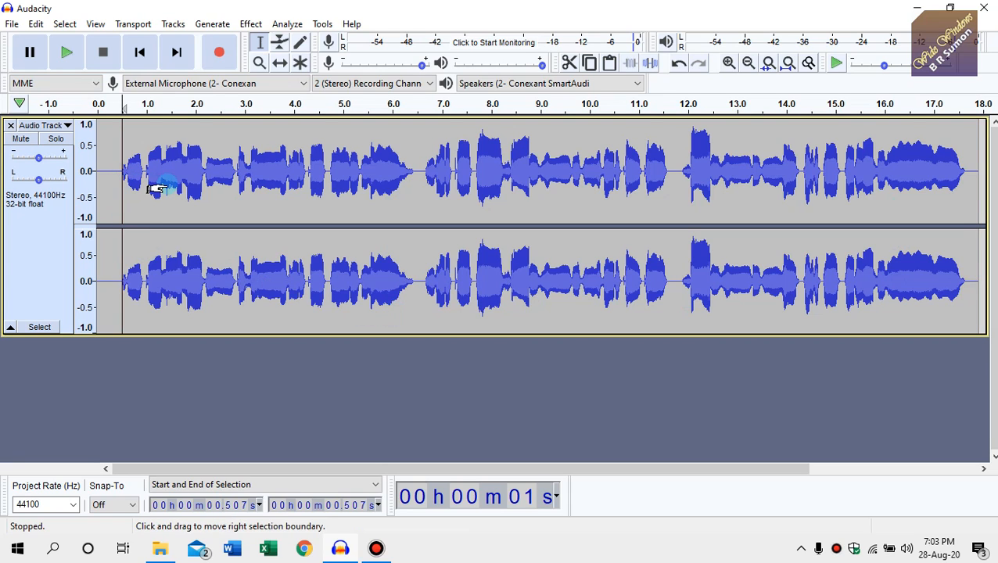
key("ctrl+a")
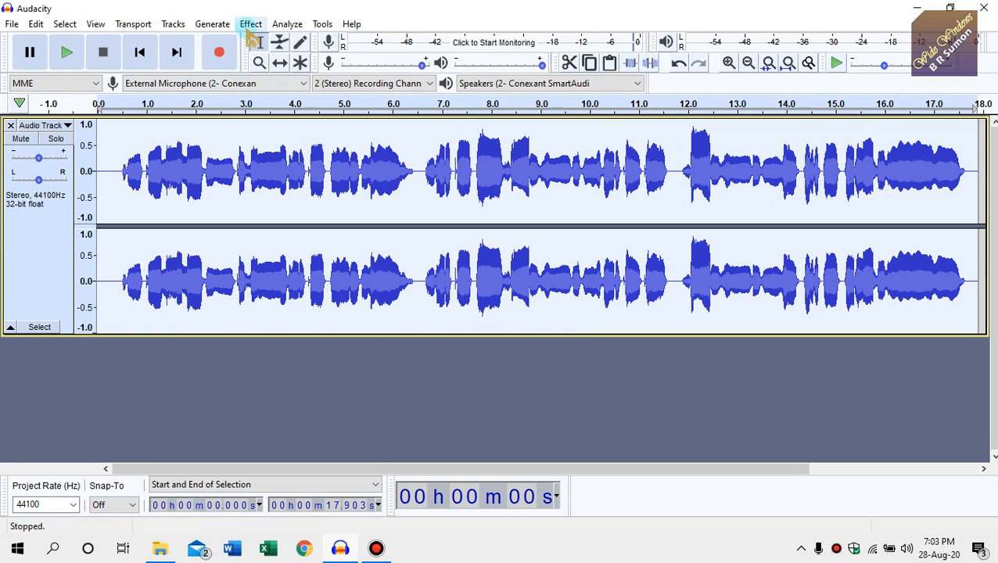
left_click(249, 23)
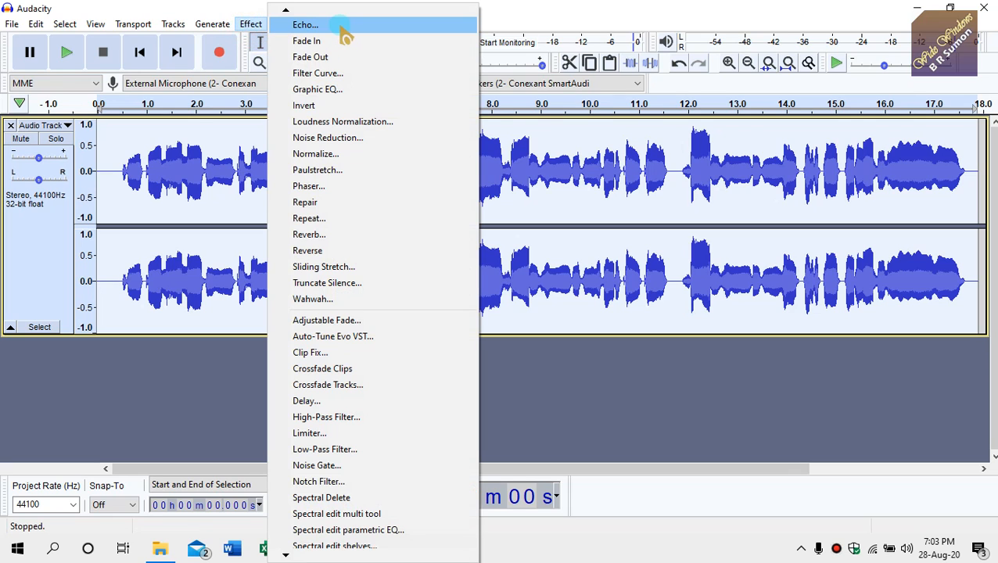
scroll(345, 35, "up", 3)
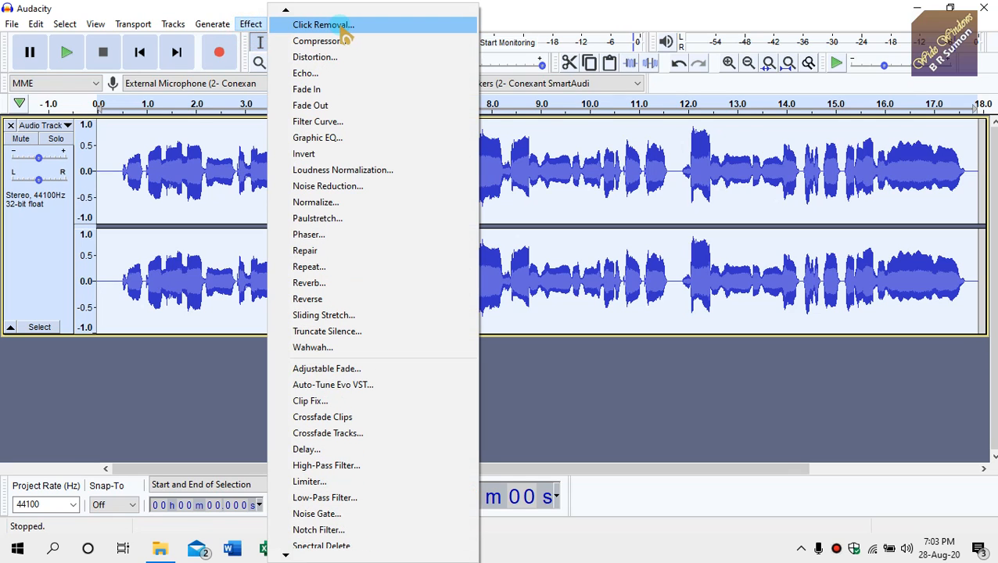
left_click(344, 42)
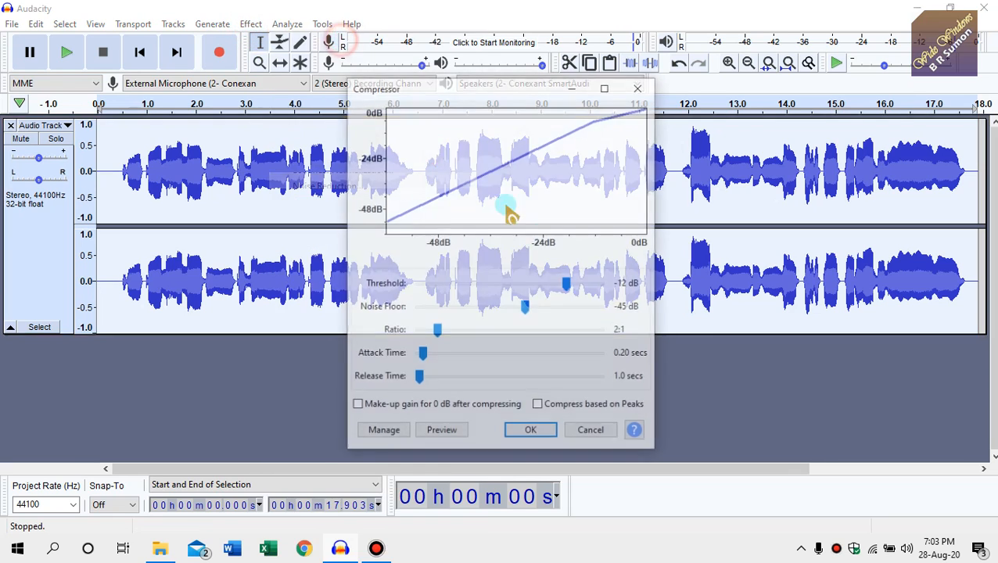
left_click(531, 432)
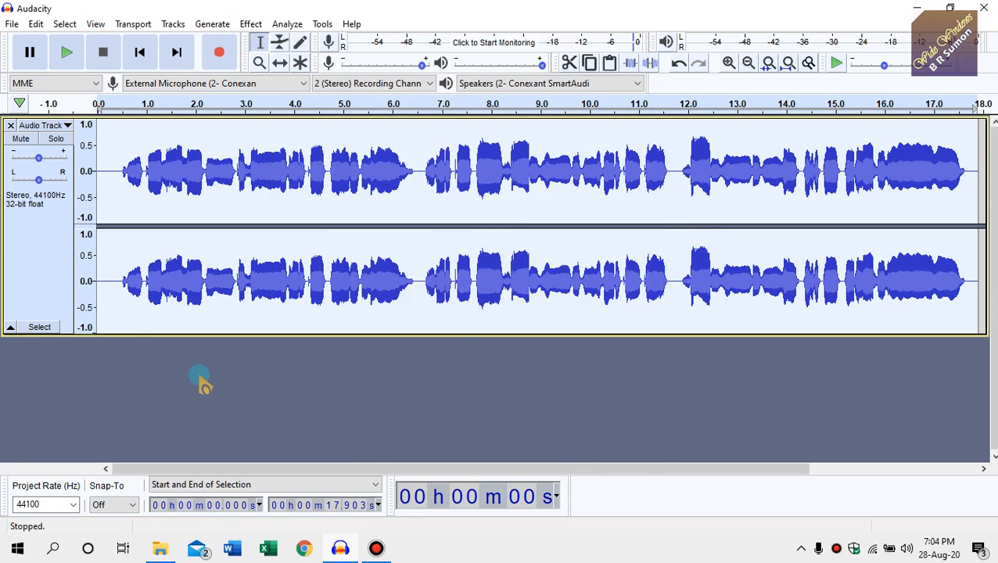
Capture a noise profile from the whole track and apply Noise Reduction to that same audio.
left_click(252, 24)
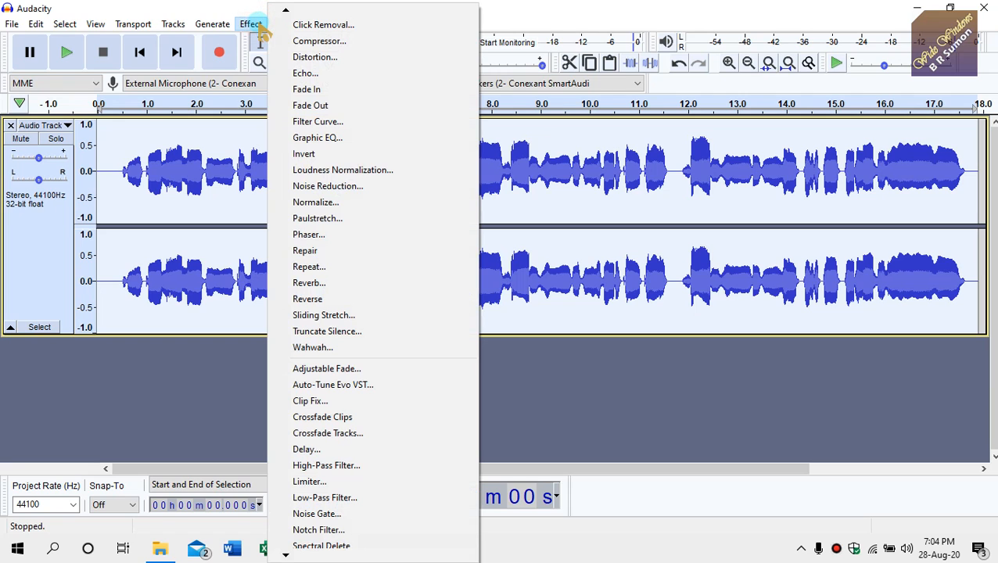
left_click(352, 188)
left_click(504, 201)
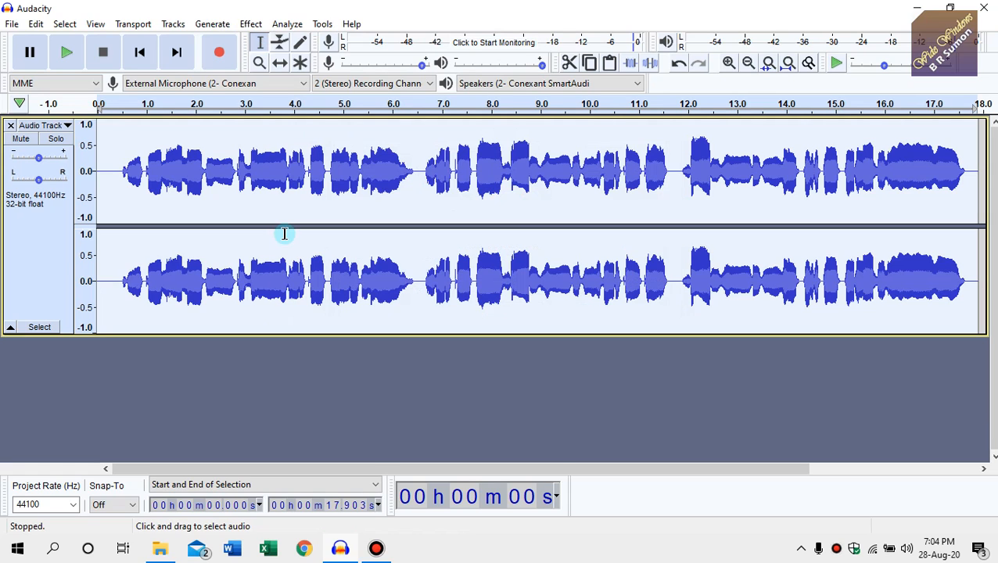
left_click(254, 24)
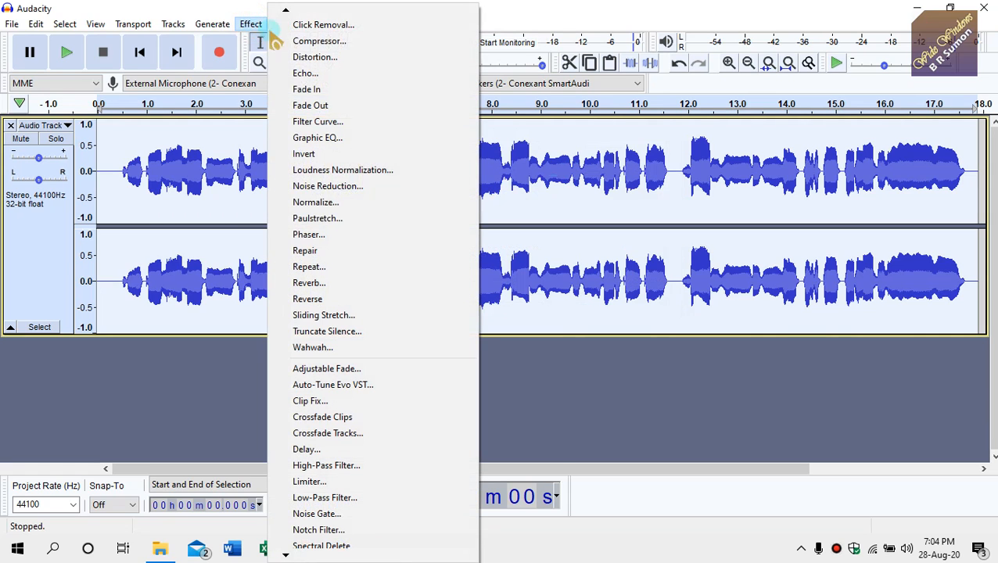
left_click(344, 190)
left_click(542, 392)
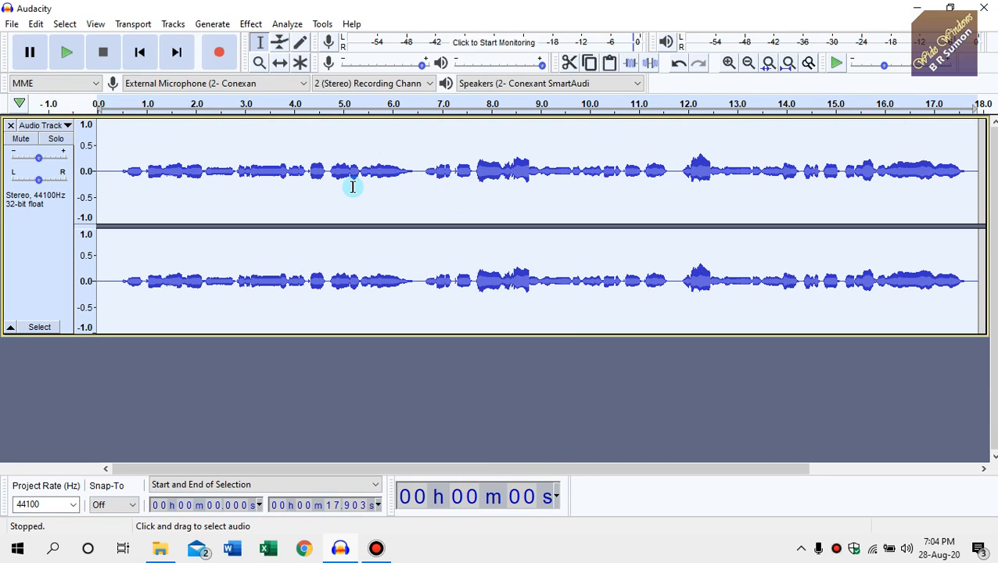
Reduce the track's height and paste a copy of its audio as a second track below.
left_click(268, 368)
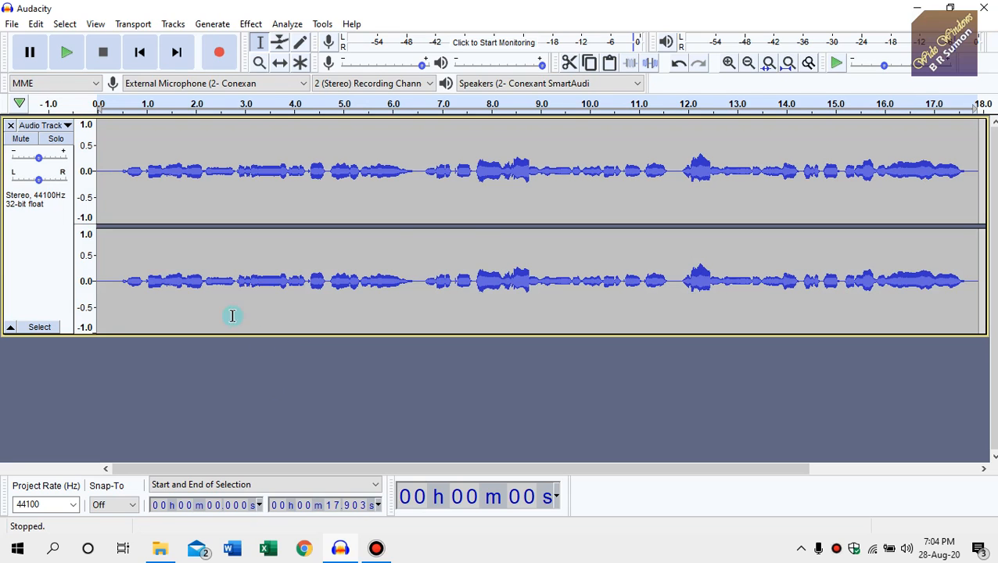
left_click_drag(381, 334, 403, 218)
left_click(400, 270)
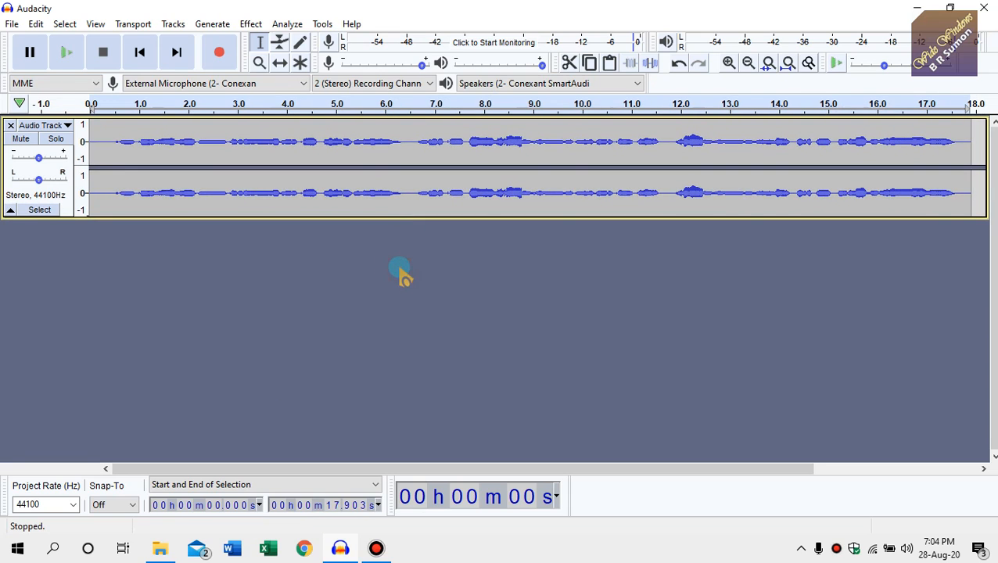
key("ctrl+v")
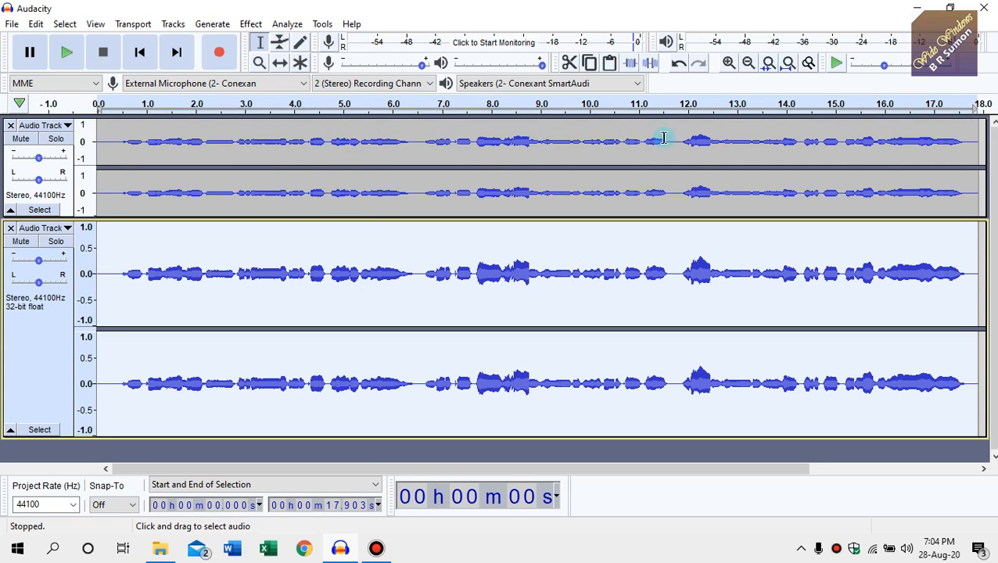
Select the second track's audio from about 0.09 s to its end and preview Reverb with the Vocal II factory preset.
left_click(124, 270)
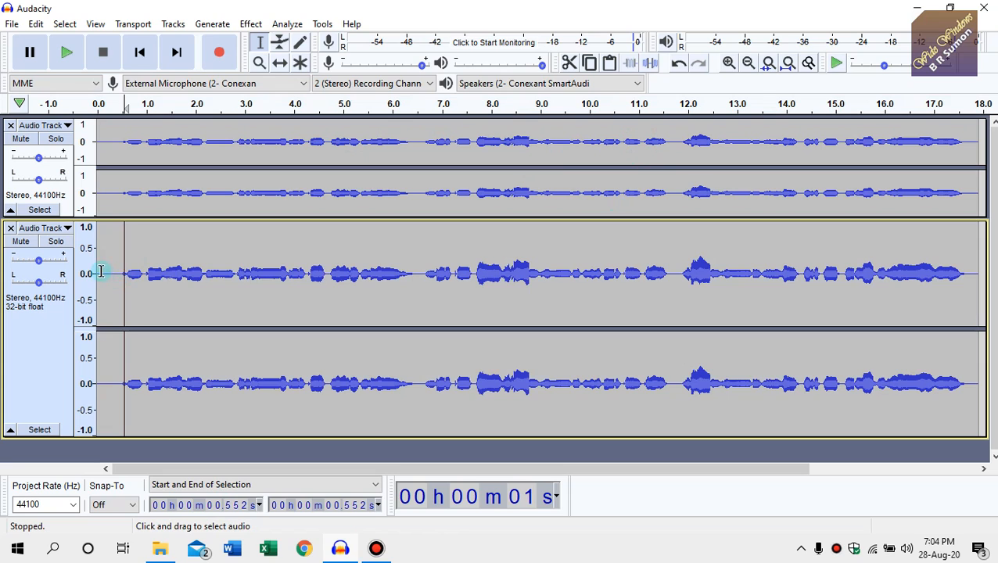
left_click_drag(100, 271, 976, 305)
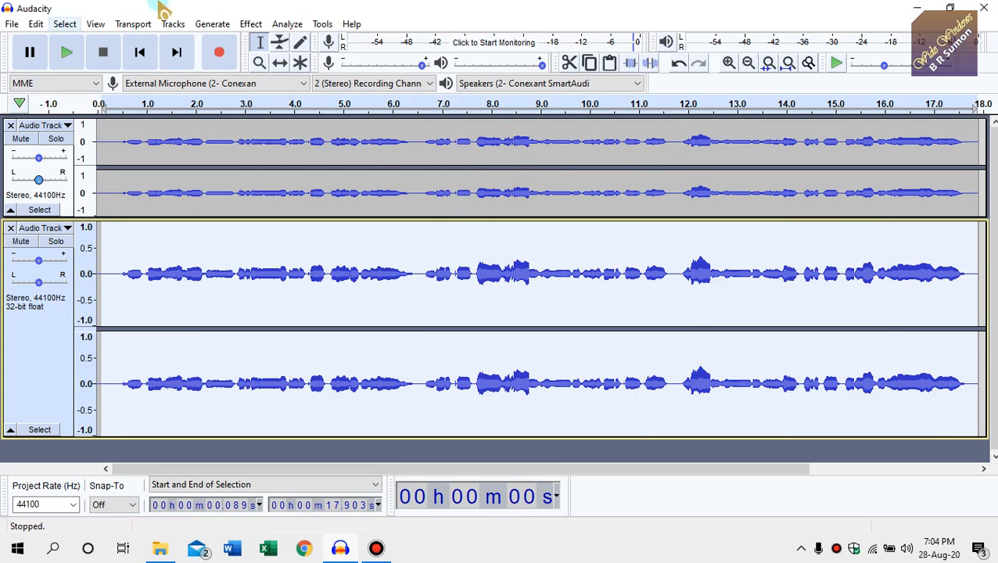
left_click(250, 24)
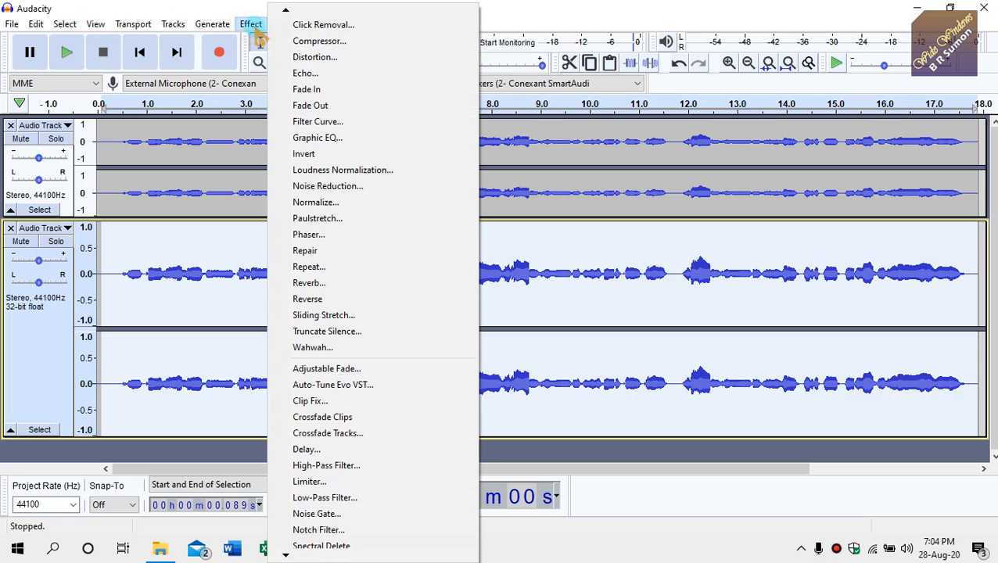
left_click(342, 288)
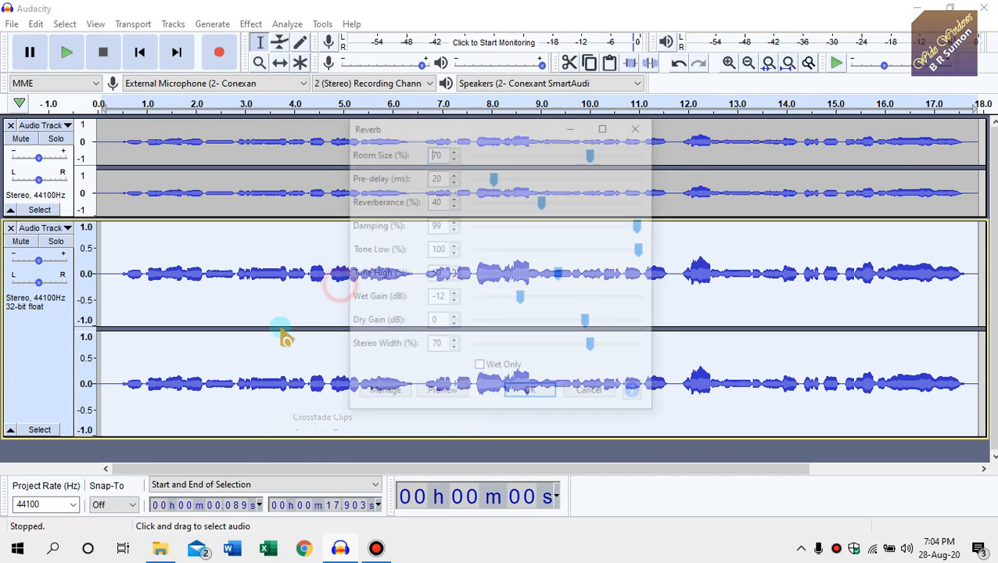
left_click(382, 394)
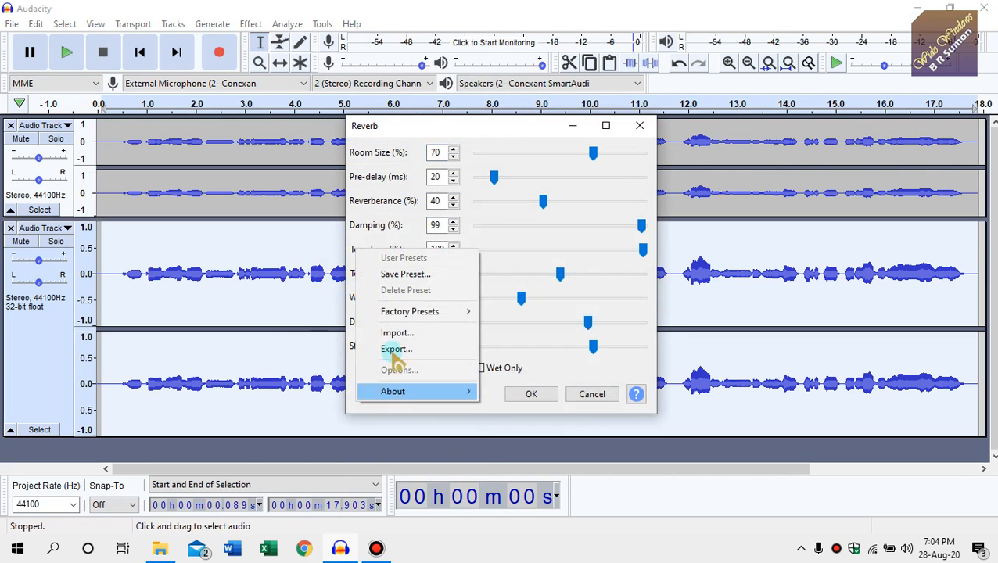
mouse_move(435, 313)
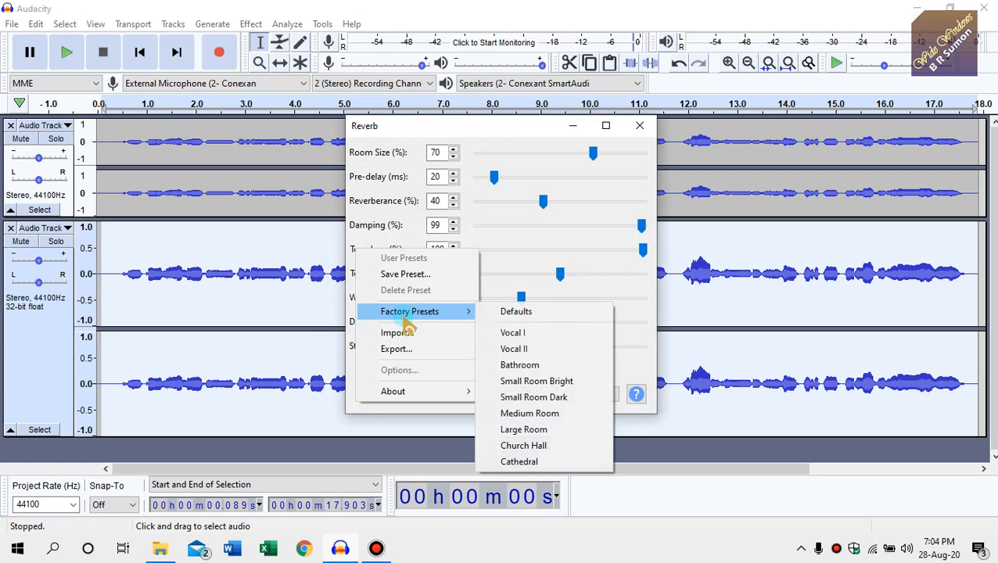
left_click(521, 349)
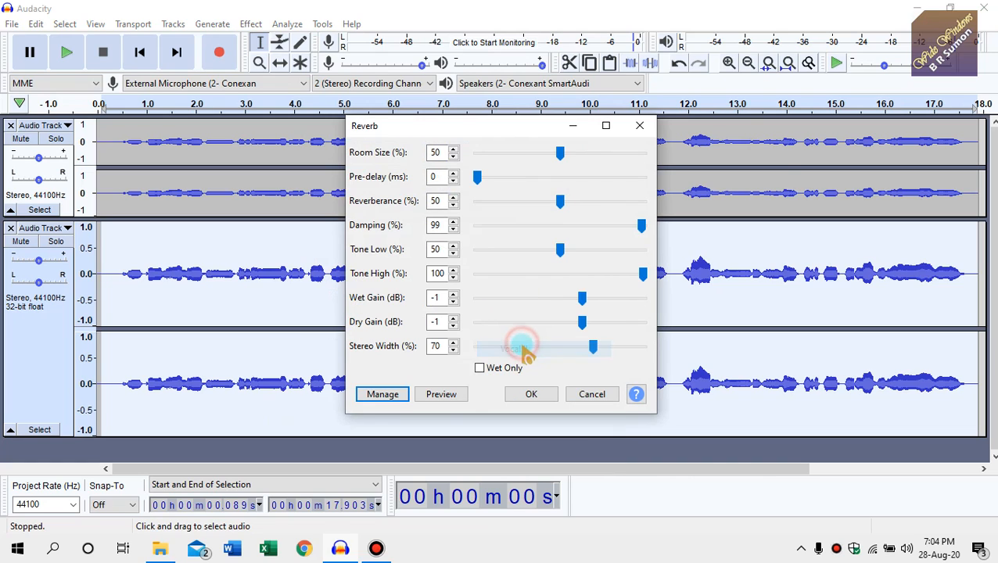
left_click(444, 397)
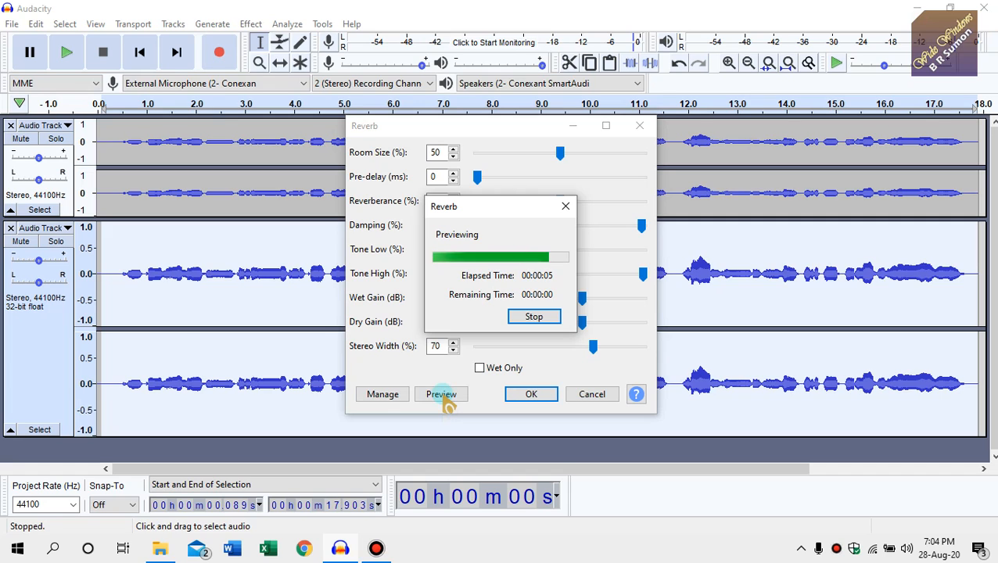
Load the Vocal I factory preset in Reverb and preview it for comparison.
left_click(382, 394)
mouse_move(410, 319)
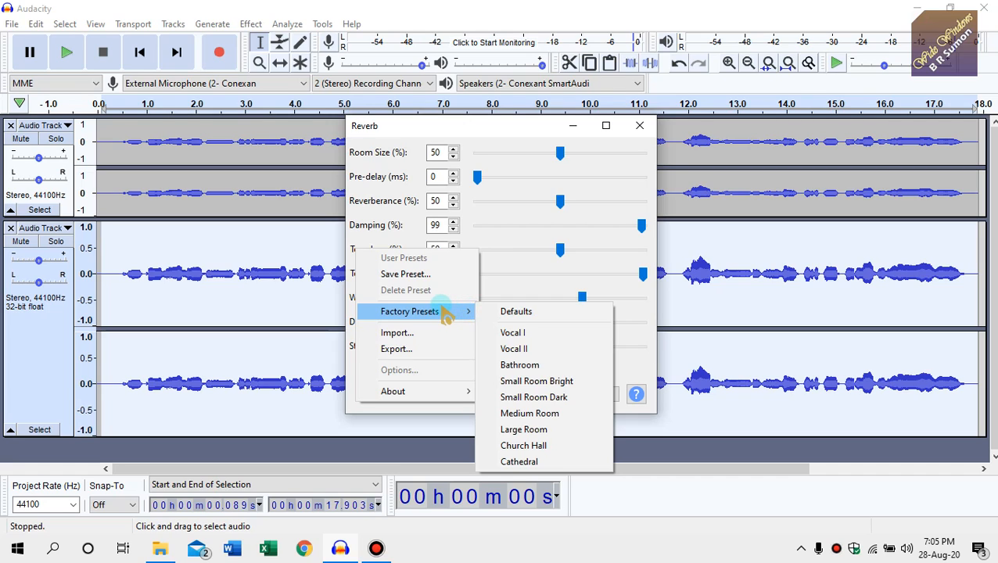
left_click(513, 349)
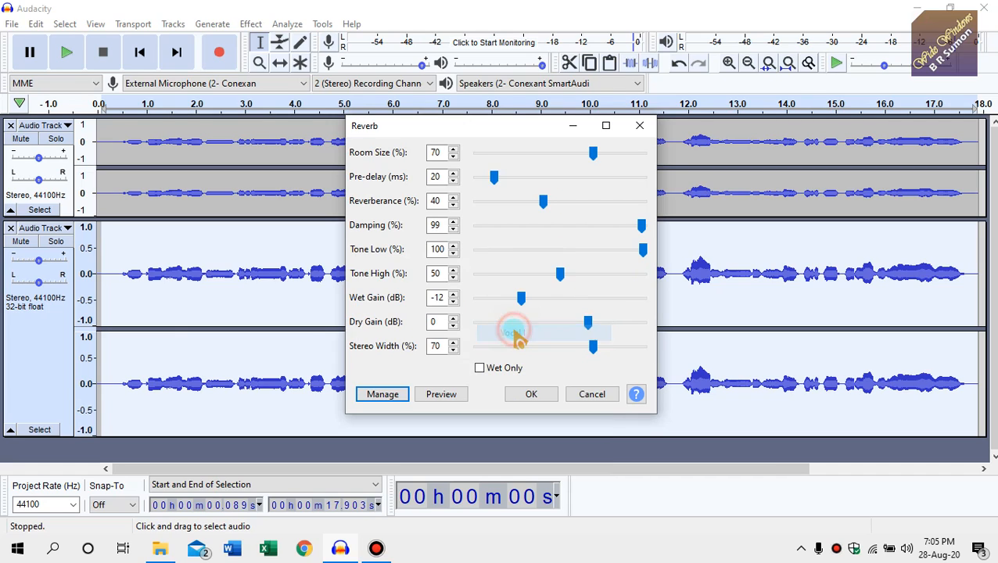
left_click(442, 396)
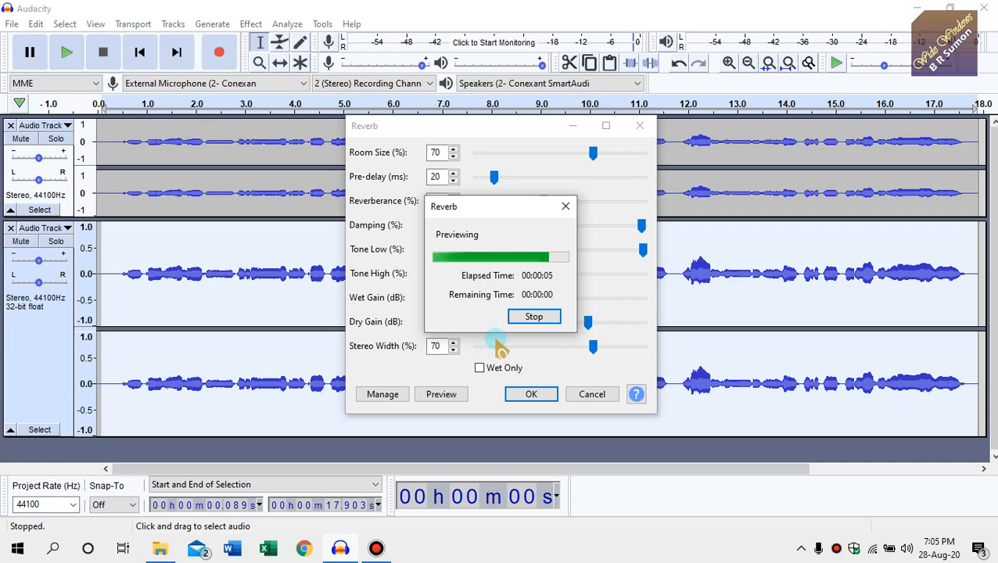
Load the Vocal II factory preset in Reverb and apply it to the second track's selected audio.
left_click(392, 395)
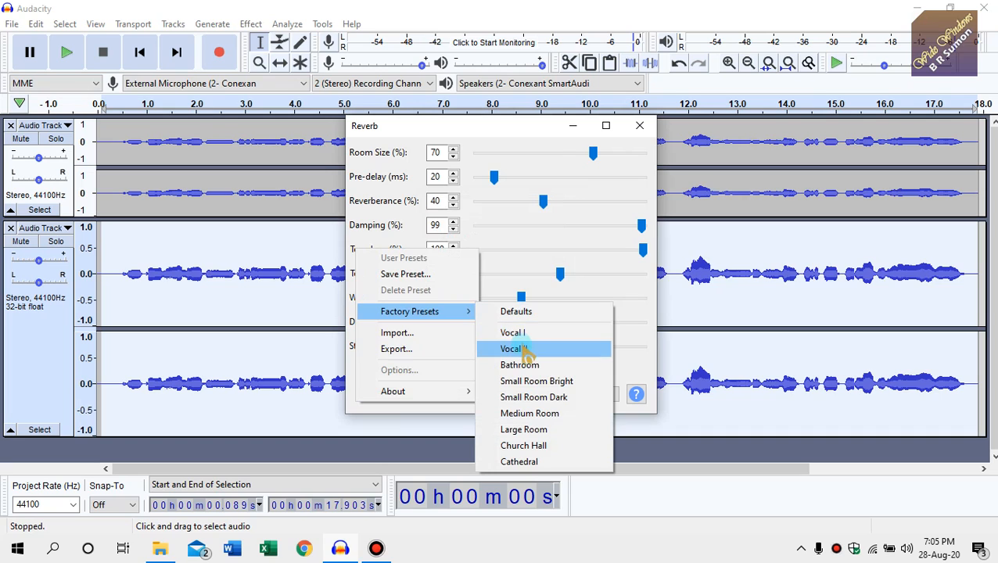
left_click(524, 348)
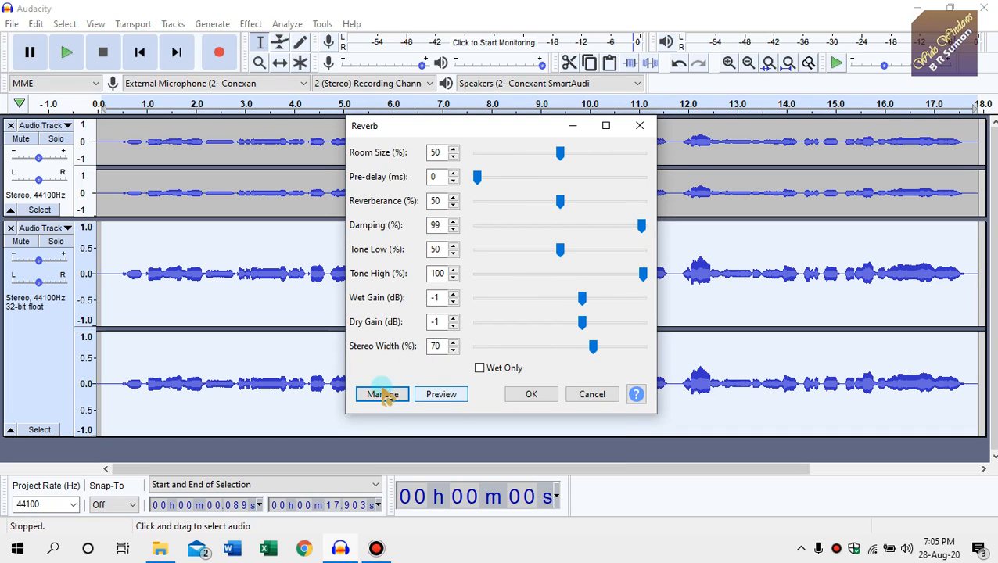
left_click(538, 399)
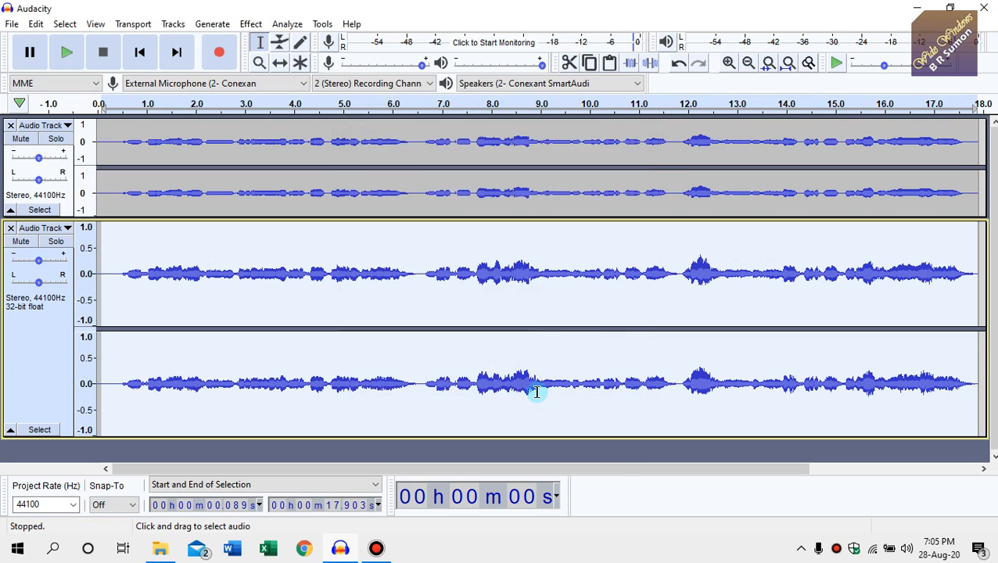
Apply a Regular Delay to the second track's selection with -18 dB per echo, 0.3 s delay time and 5 echoes.
left_click(252, 24)
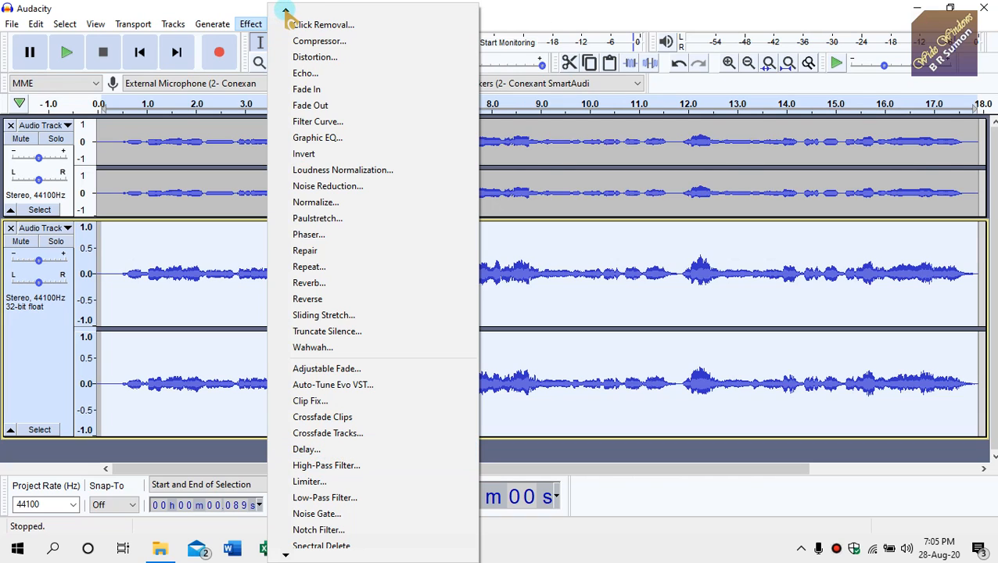
mouse_move(283, 553)
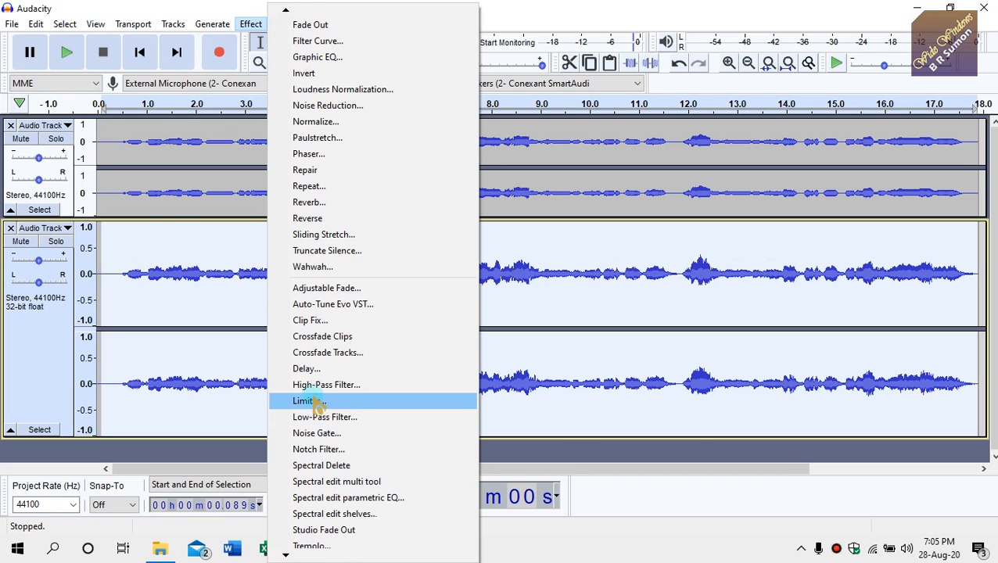
left_click(305, 368)
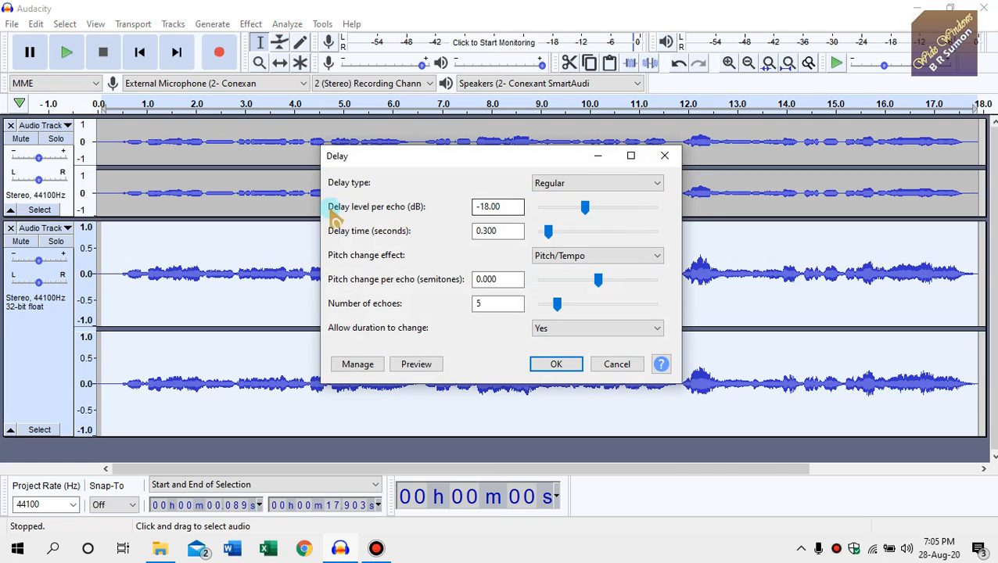
left_click(486, 208)
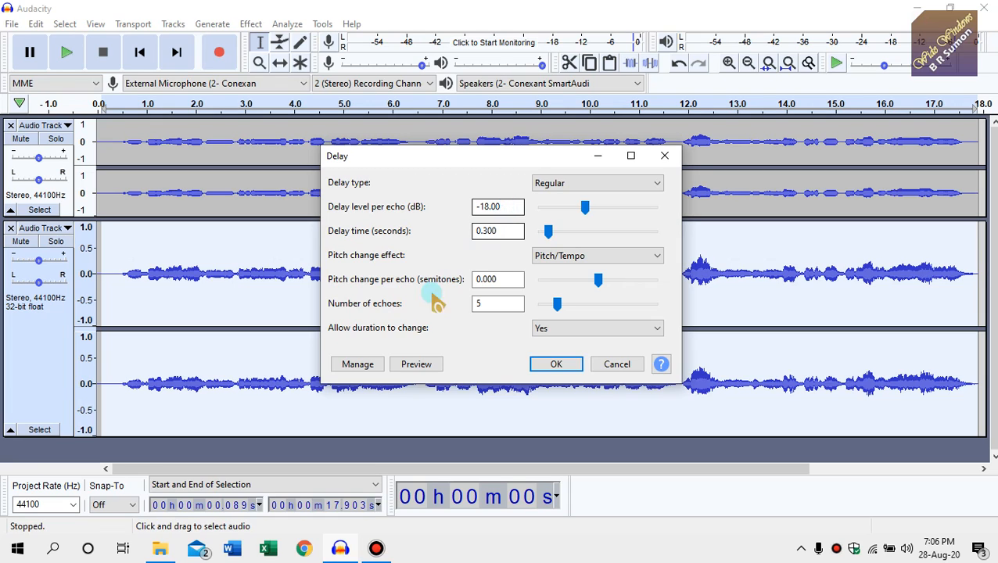
left_click(556, 364)
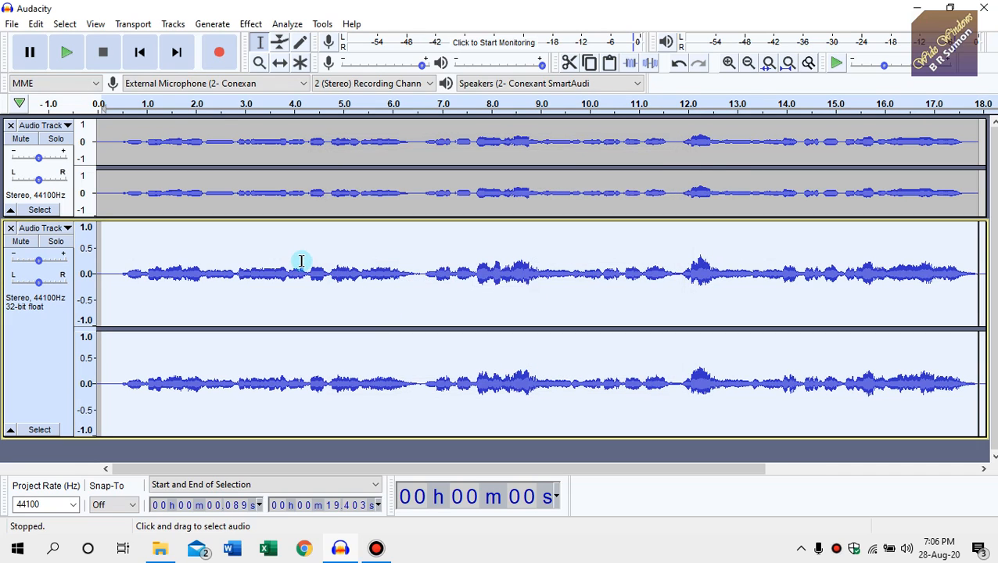
left_click(301, 261)
left_click(365, 270)
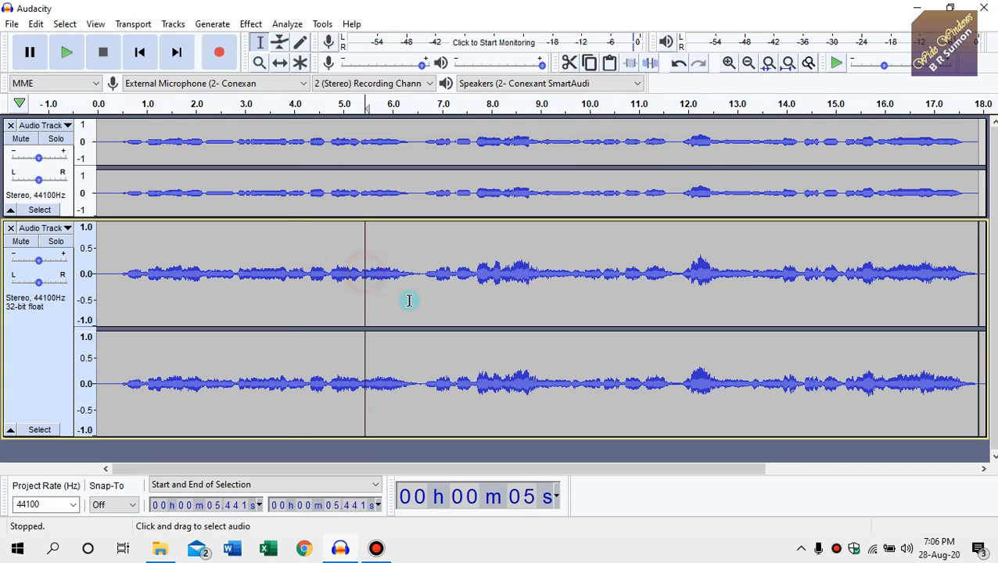
left_click(125, 256)
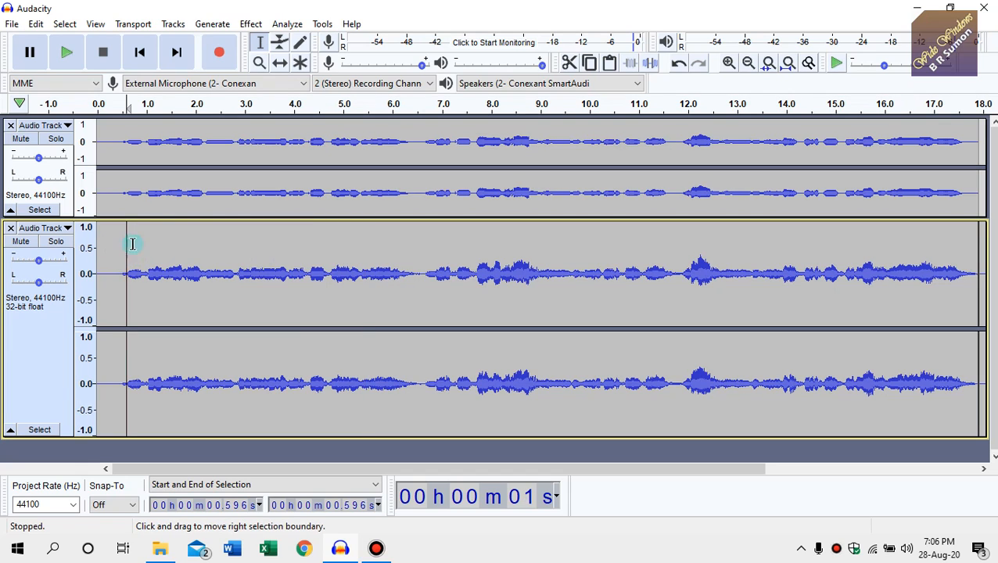
left_click(166, 148)
left_click(196, 268)
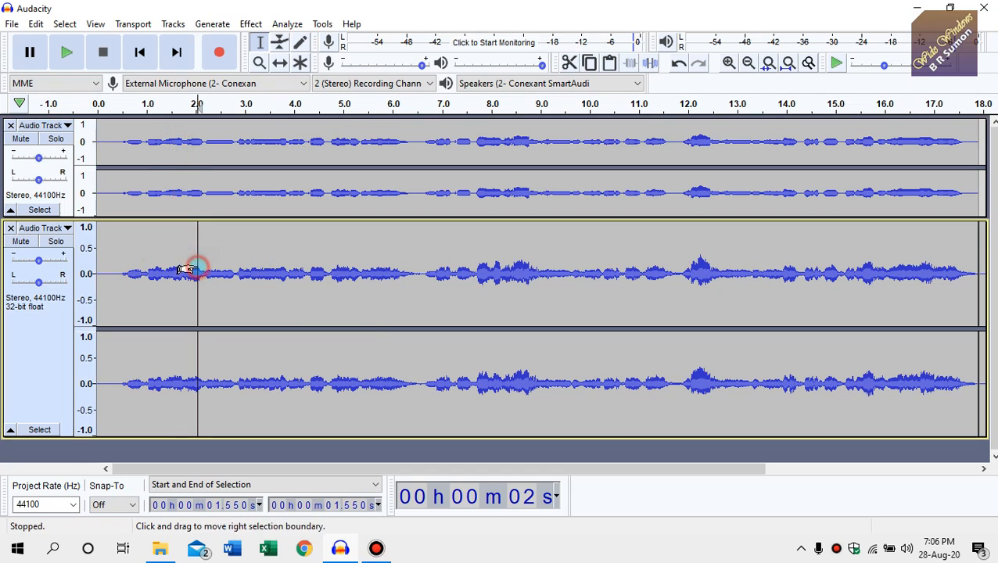
left_click(162, 174)
left_click(170, 269)
Select all audio in both tracks and apply Echo with a 0.2 s delay time and a 0.2 decay factor.
key("ctrl+a")
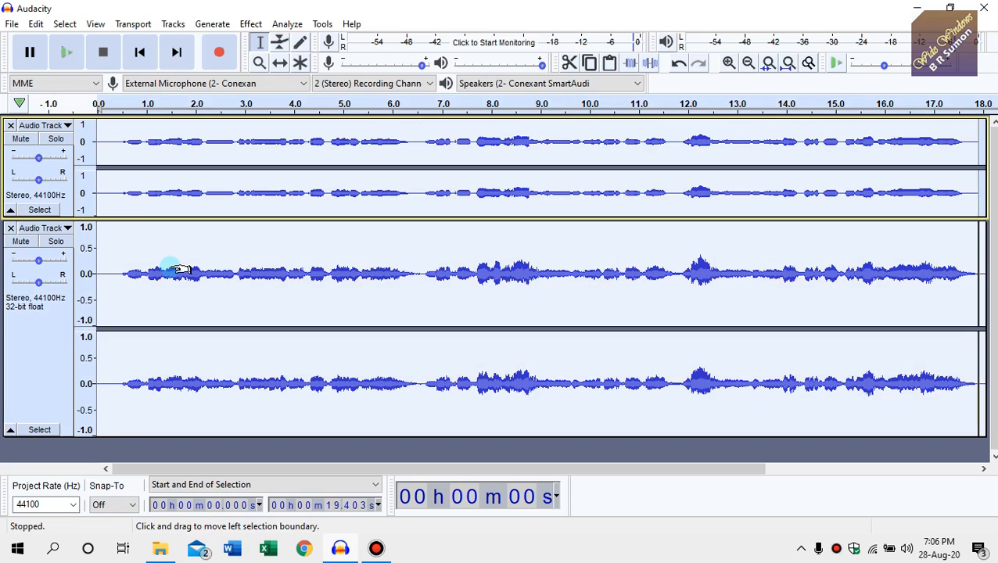
left_click(250, 24)
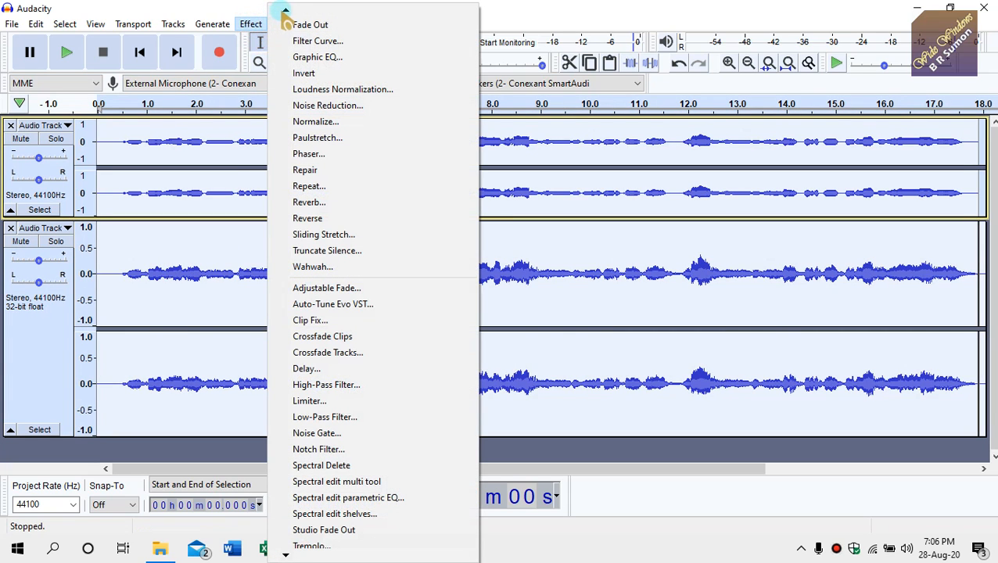
scroll(296, 33, "up", 2)
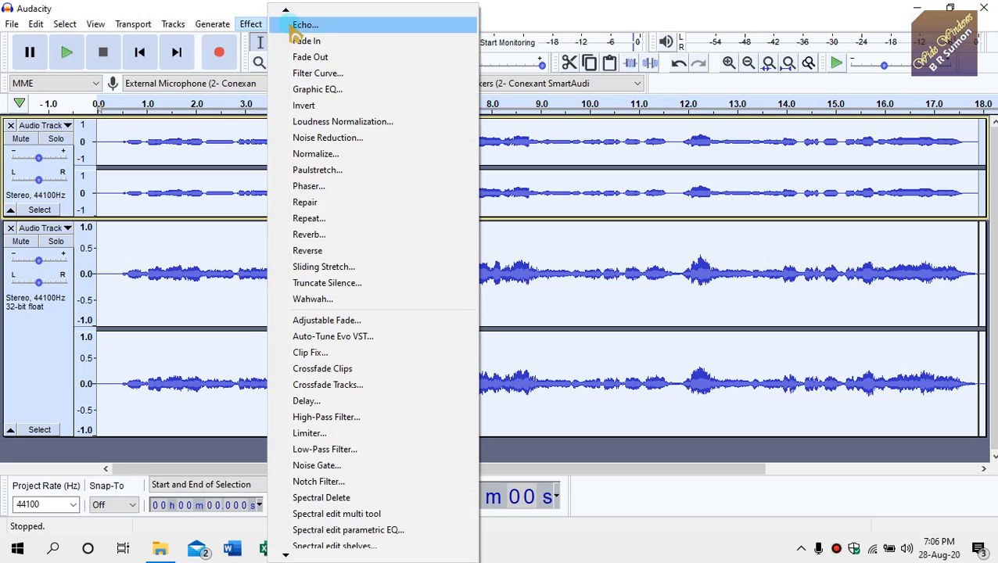
left_click(297, 28)
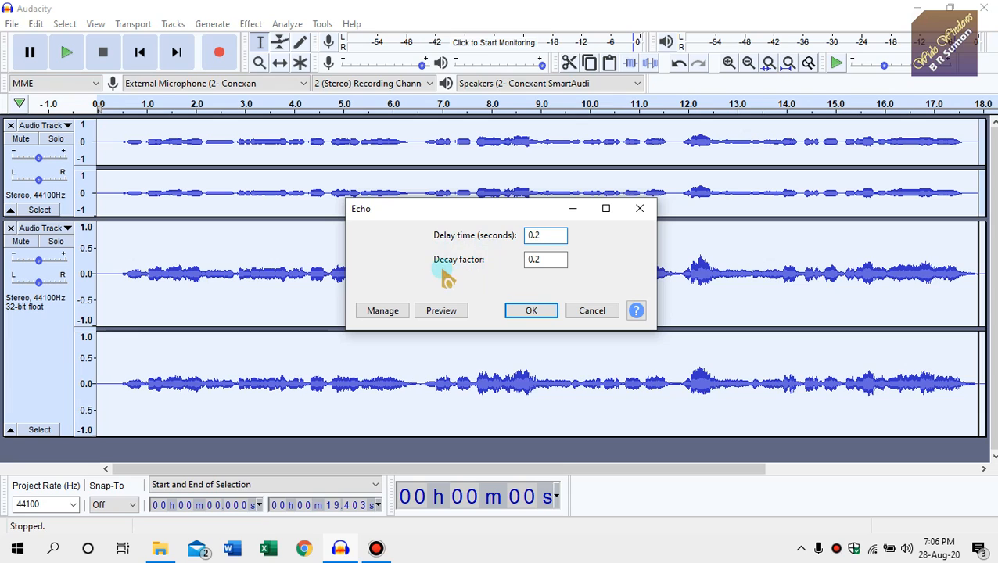
left_click(531, 311)
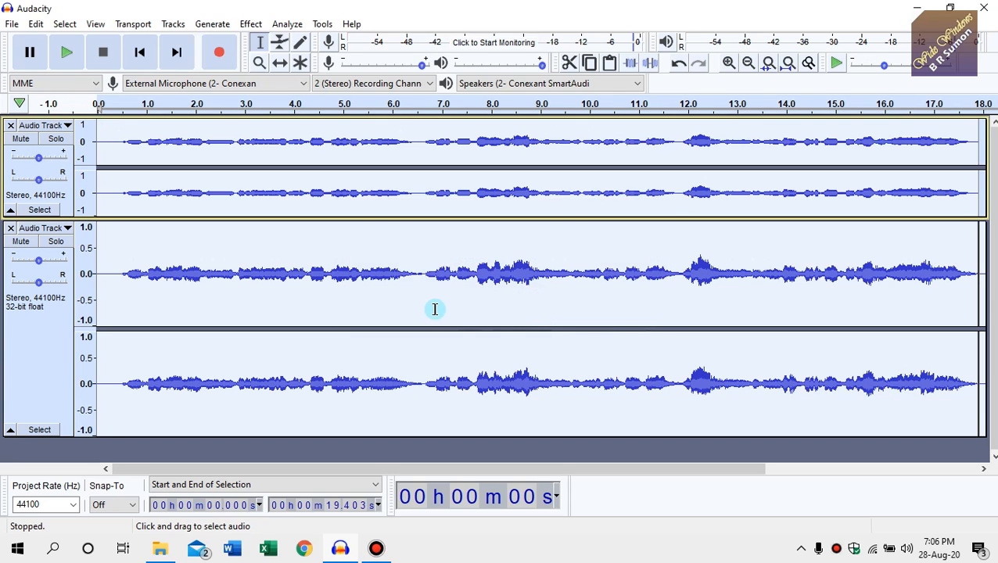
Listen to both processed tracks from about 2.25 s, stop playback and fit the whole project in view.
left_click(208, 267)
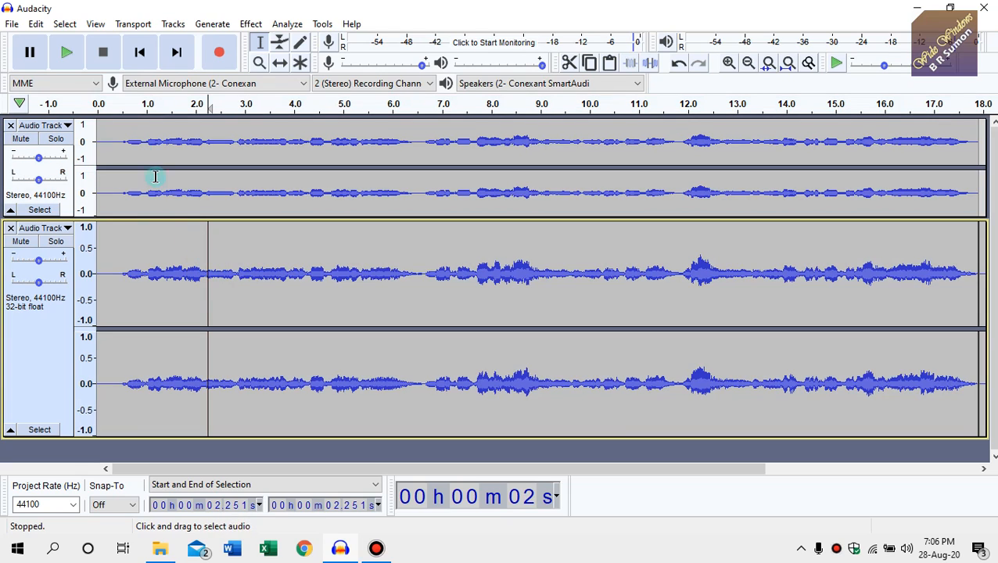
left_click(67, 53)
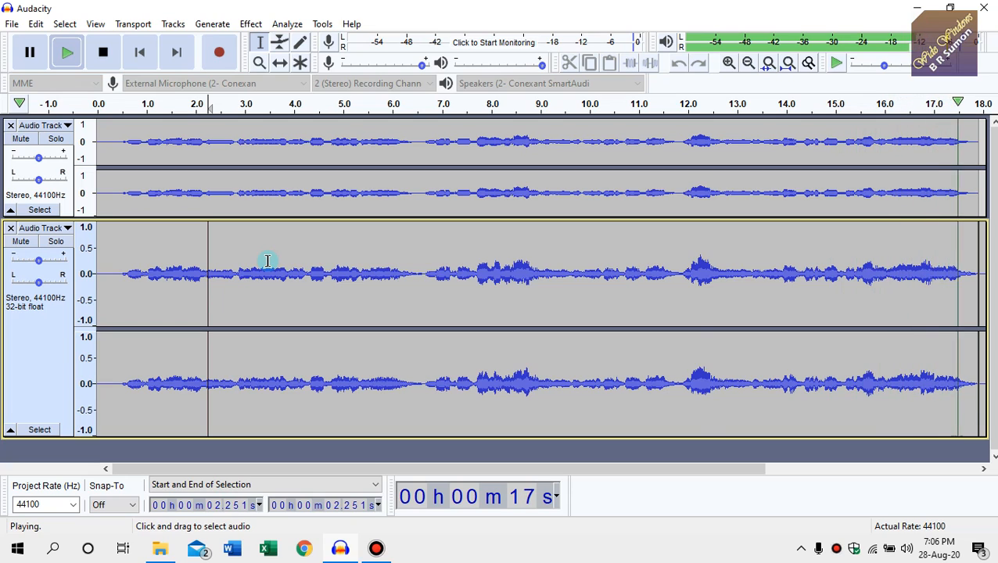
left_click(102, 52)
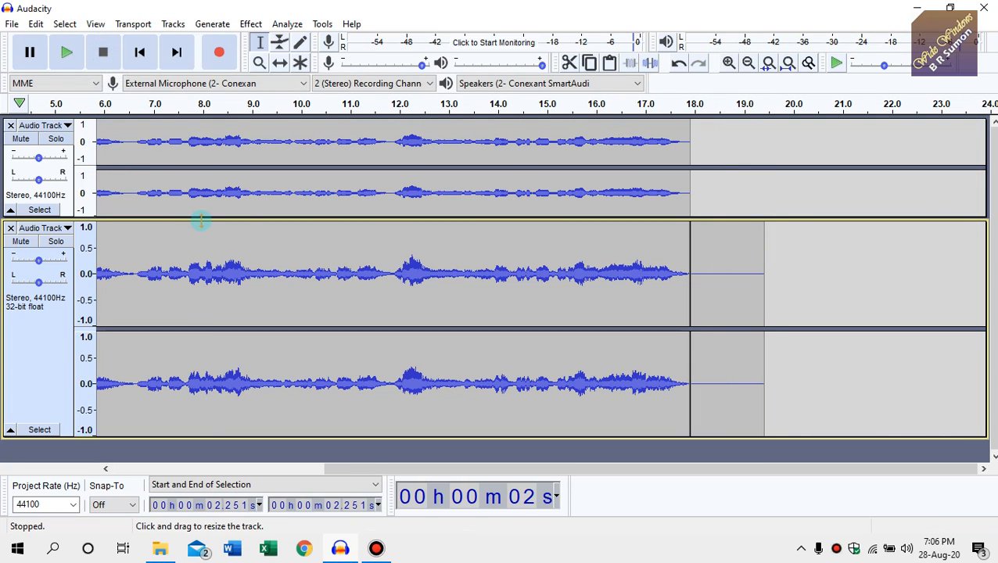
left_click(788, 63)
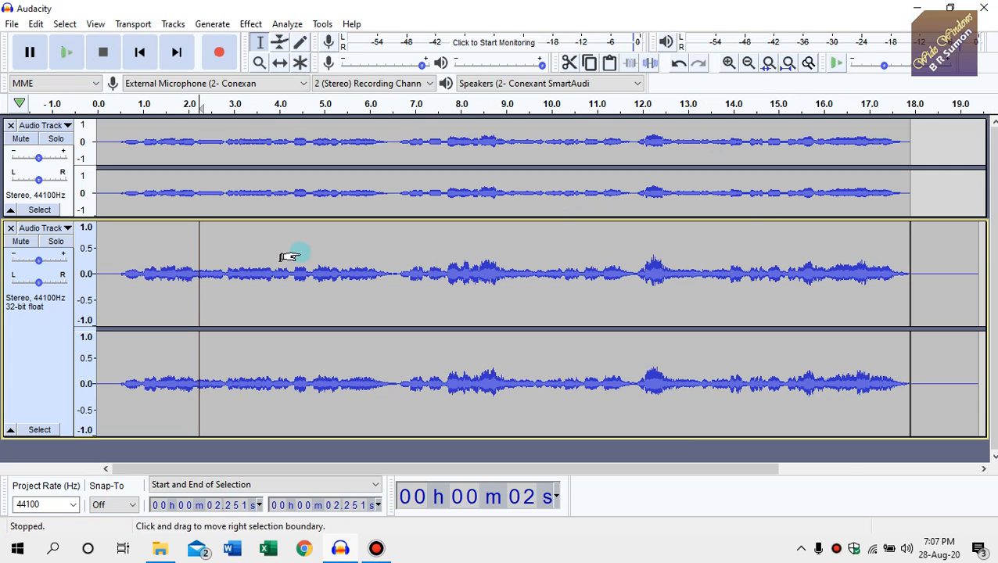
Undo the effects, the duplicated track and the silence trimming back to the original recording.
key("ctrl+z")
key("ctrl+z")
key("ctrl+z")
key("ctrl+z")
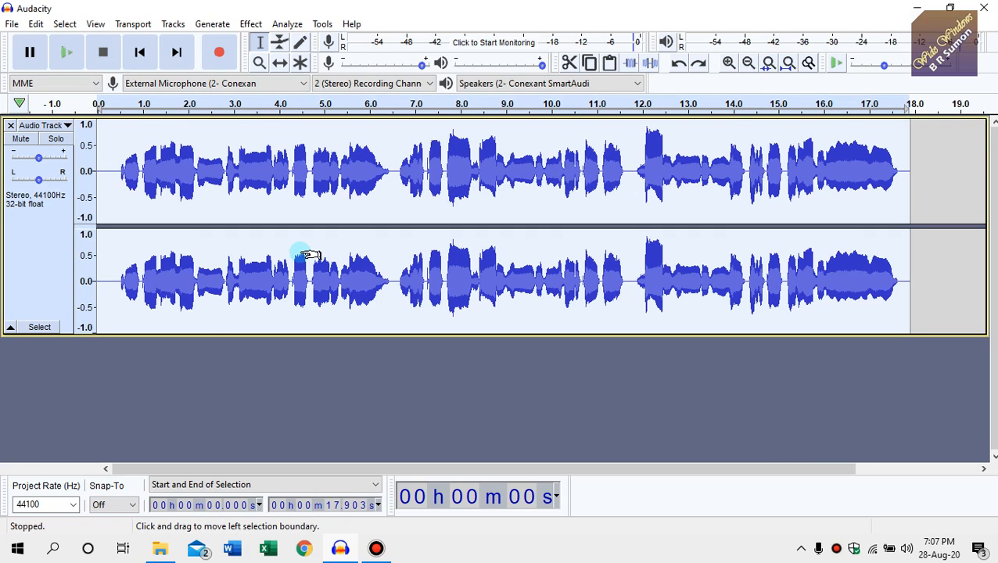
key("ctrl+z")
key("ctrl+z")
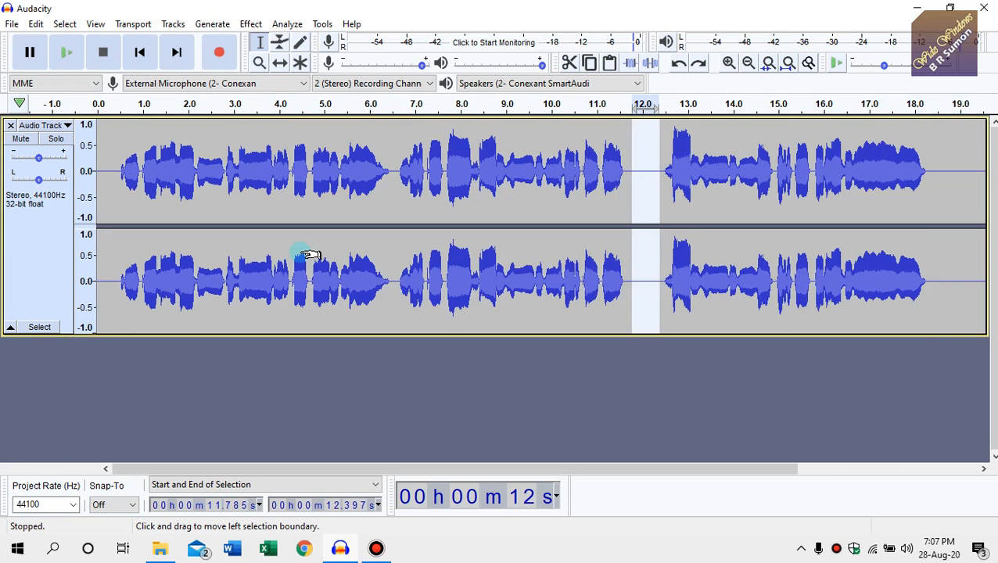
key("ctrl+z")
key("ctrl+z")
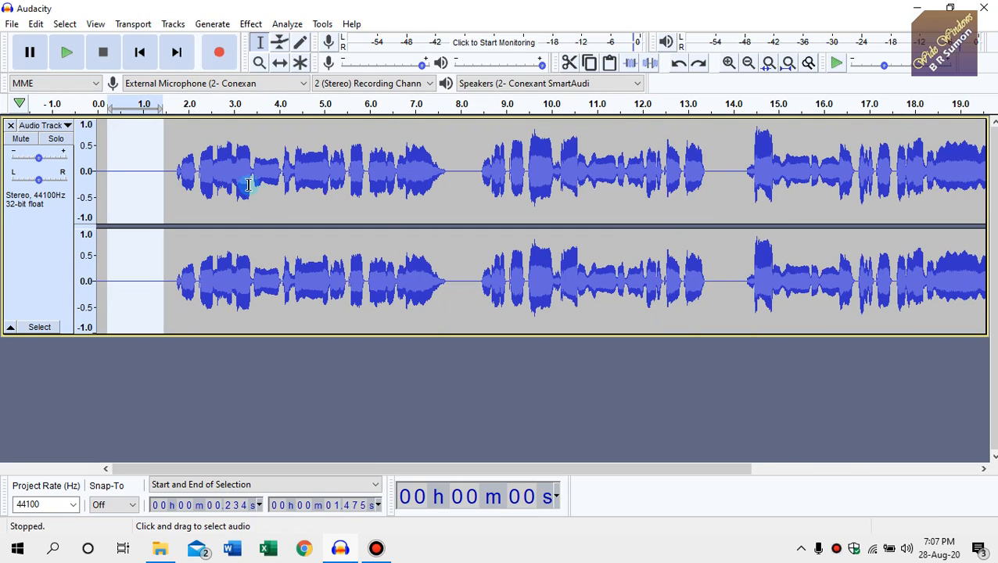
Play the original recording from about 2.4 s for comparison and stop playback.
left_click(207, 174)
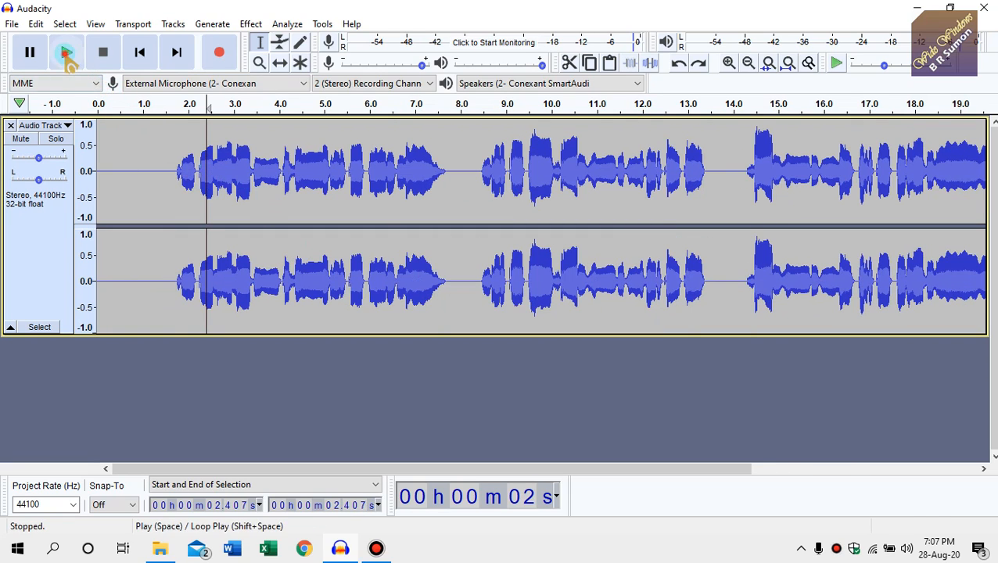
left_click(66, 51)
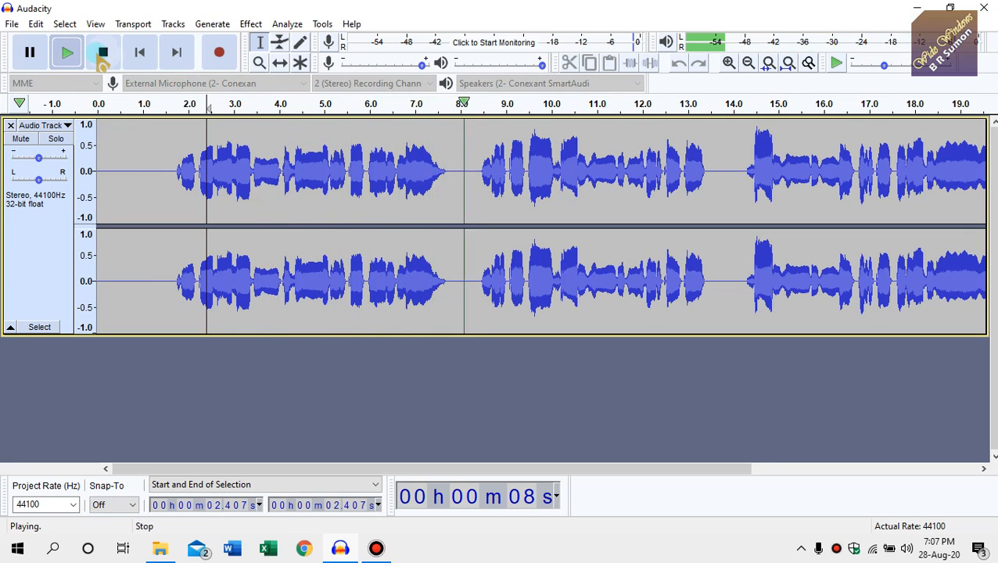
key("space")
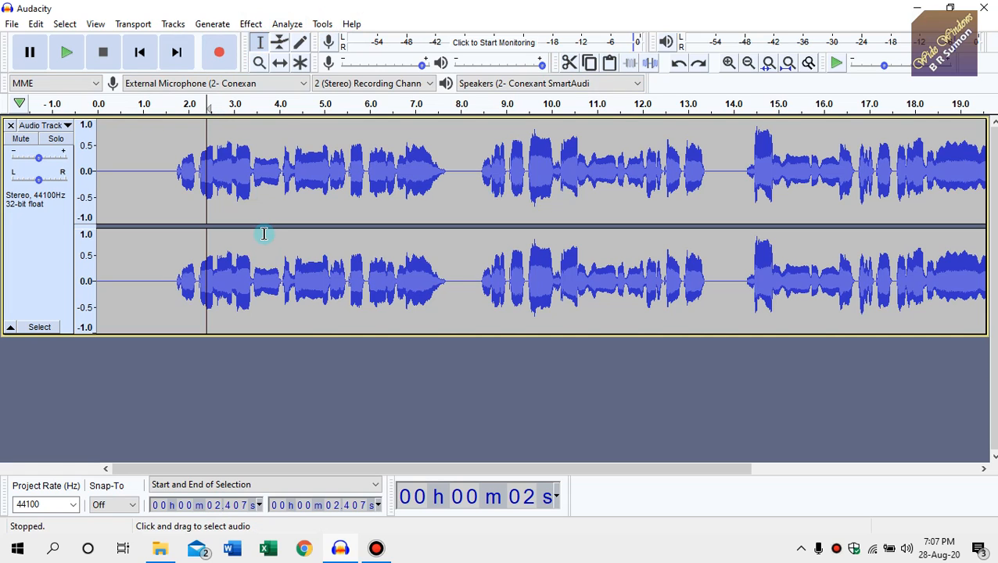
Redo all the undone edits and listen to both processed tracks again from about 2.25 s.
key("ctrl+f")
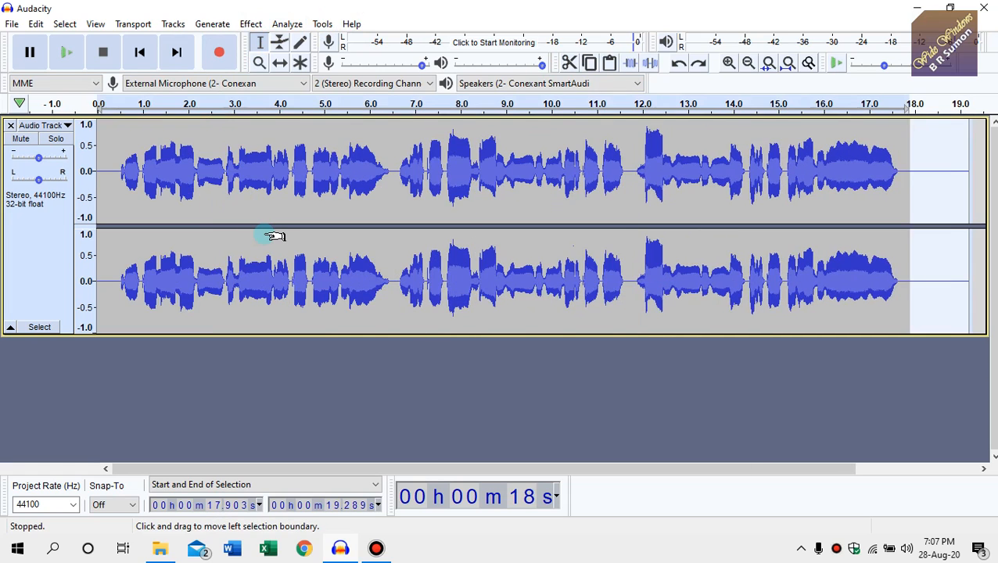
key("ctrl+a")
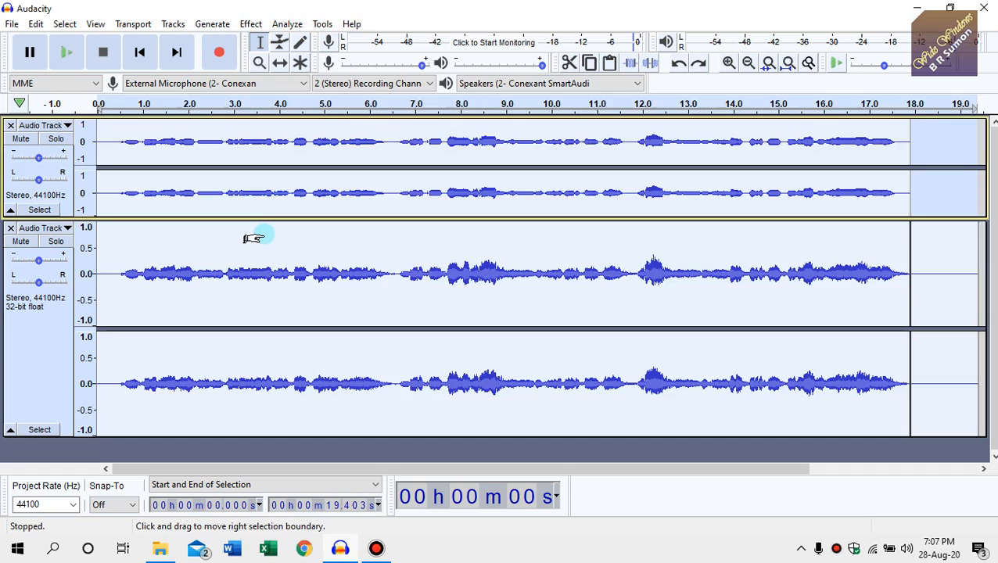
left_click(200, 238)
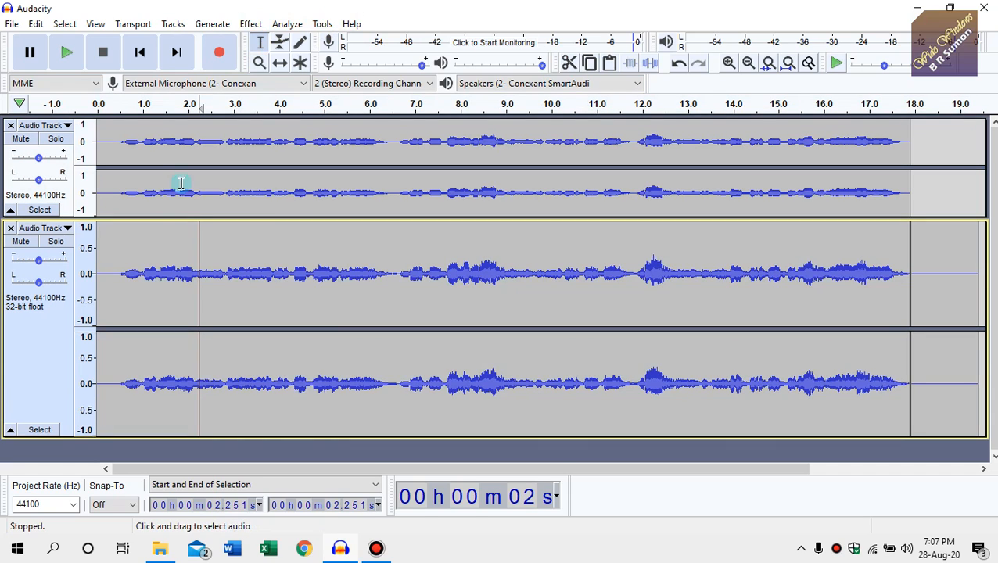
left_click(69, 54)
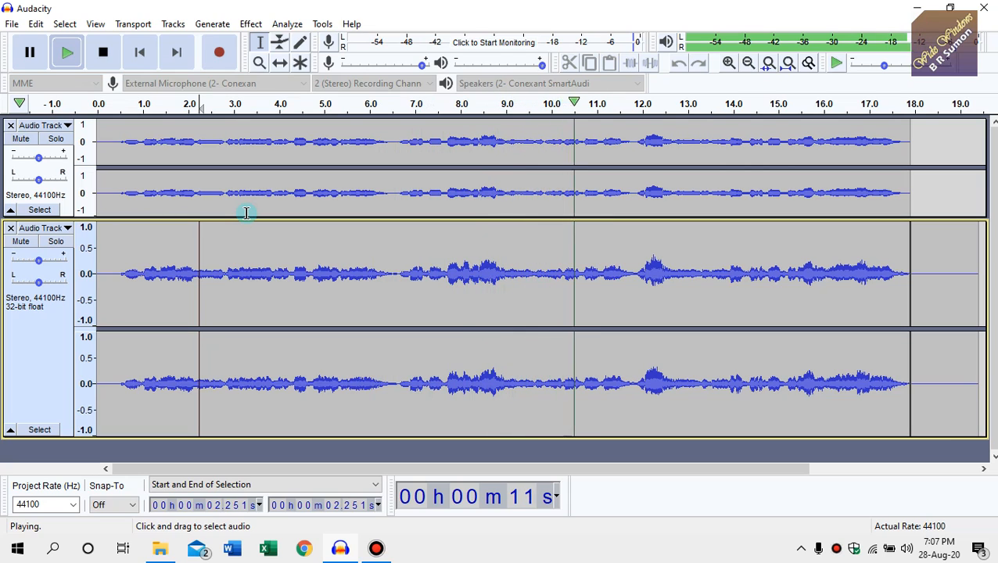
left_click(104, 53)
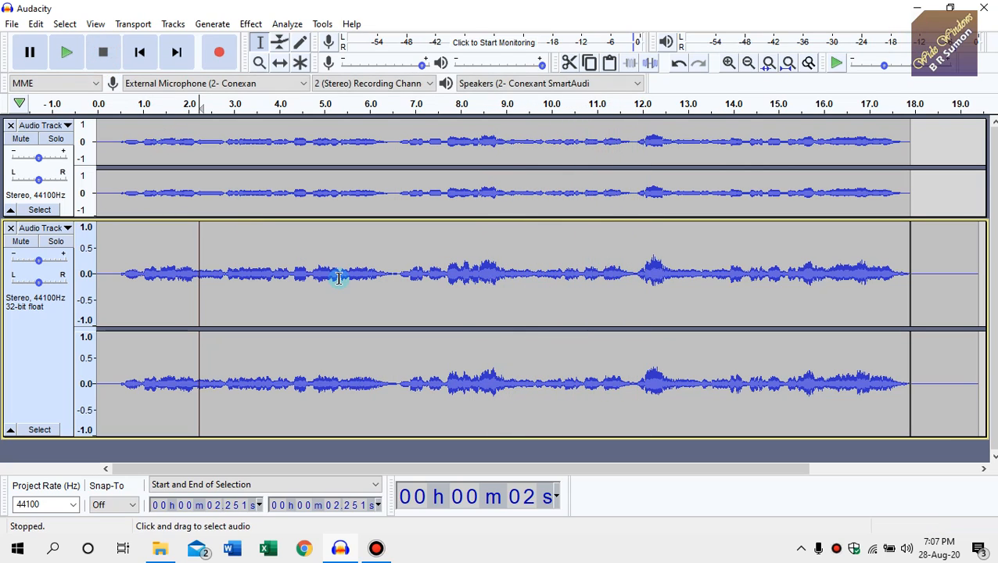